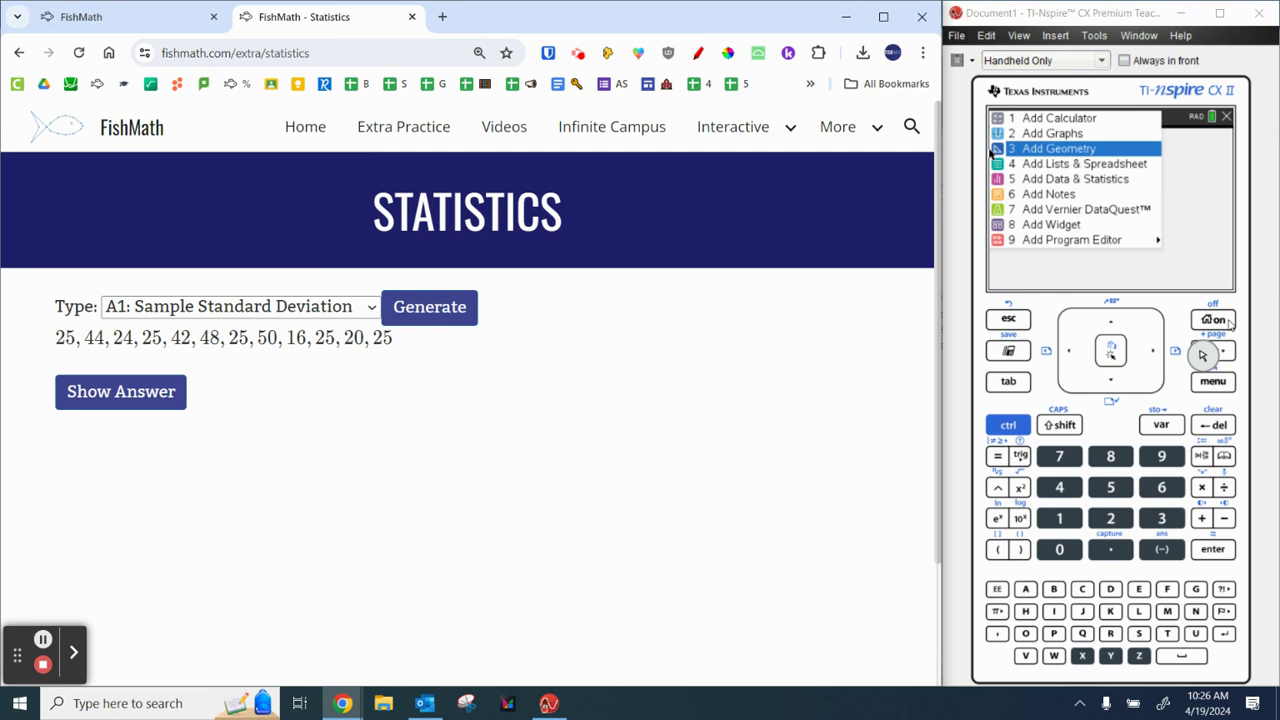
Step: From the home screen, add a Lists & Spreadsheet page and select column A's name cell
{"action": "left_click", "coordinate": [1230, 322]}
{"action": "left_click", "coordinate": [1118, 262]}
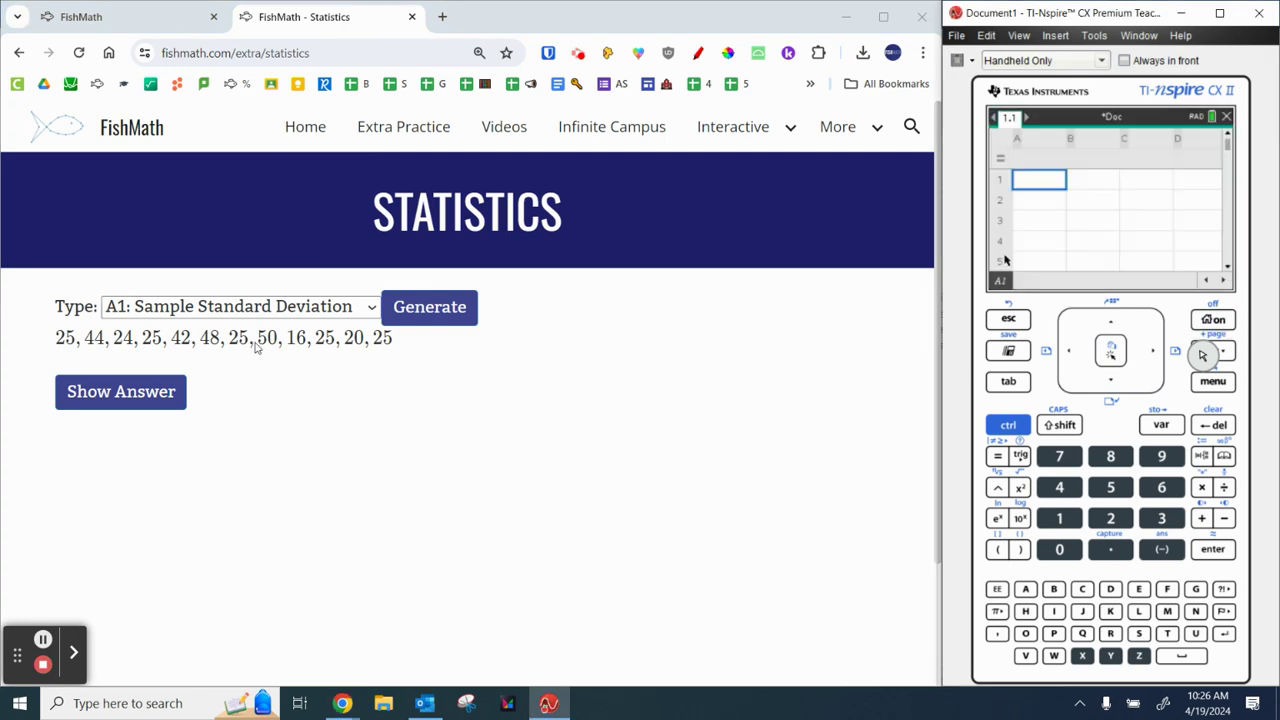
{"action": "left_click", "coordinate": [1040, 140]}
Step: Name column A 'data' and enter 25, 44, 24, 25, 42, 48 in cells A1–A6
{"action": "type", "text": "data"}
{"action": "key", "text": "Return"}
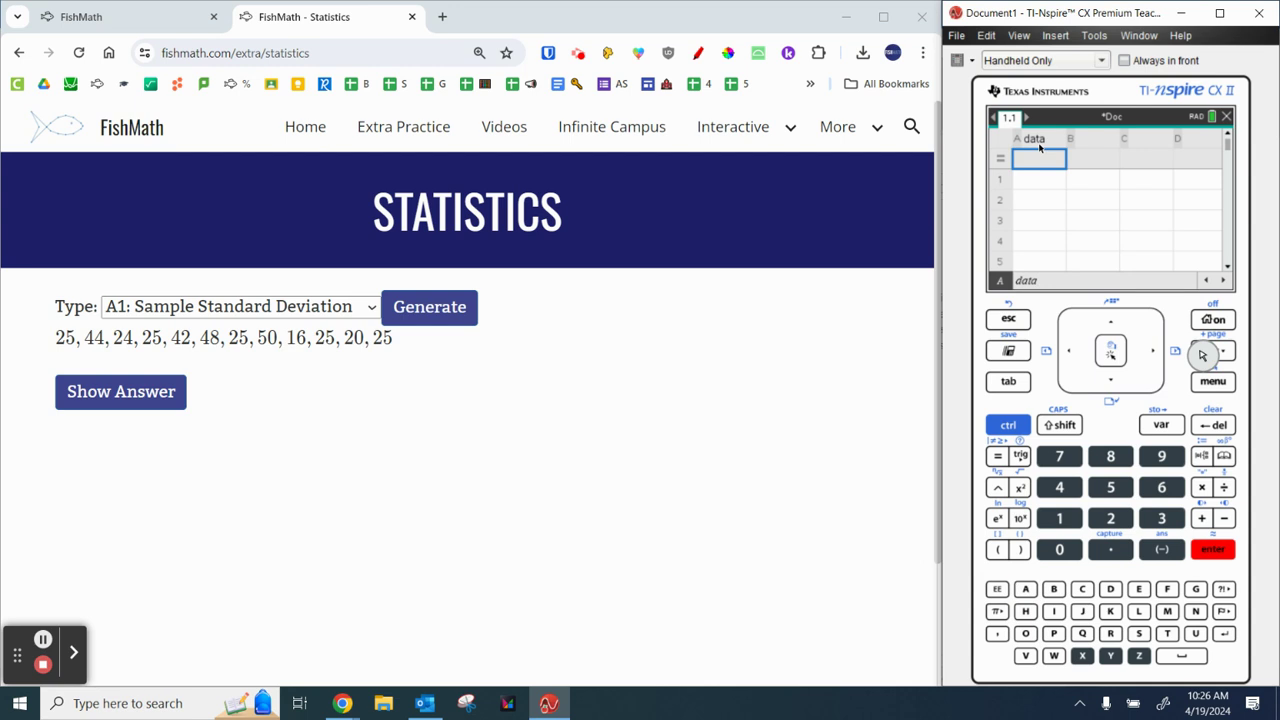
{"action": "key", "text": "Down"}
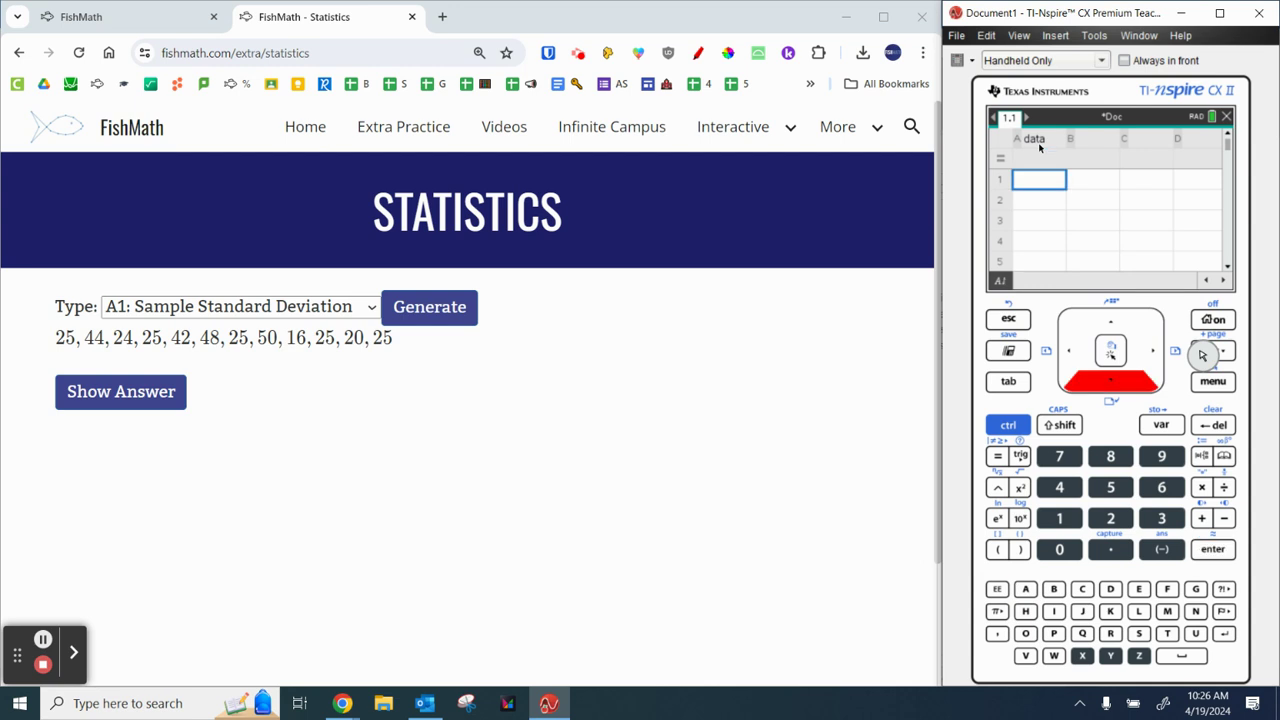
{"action": "type", "text": "25"}
{"action": "key", "text": "Return"}
{"action": "type", "text": "44"}
{"action": "key", "text": "Down"}
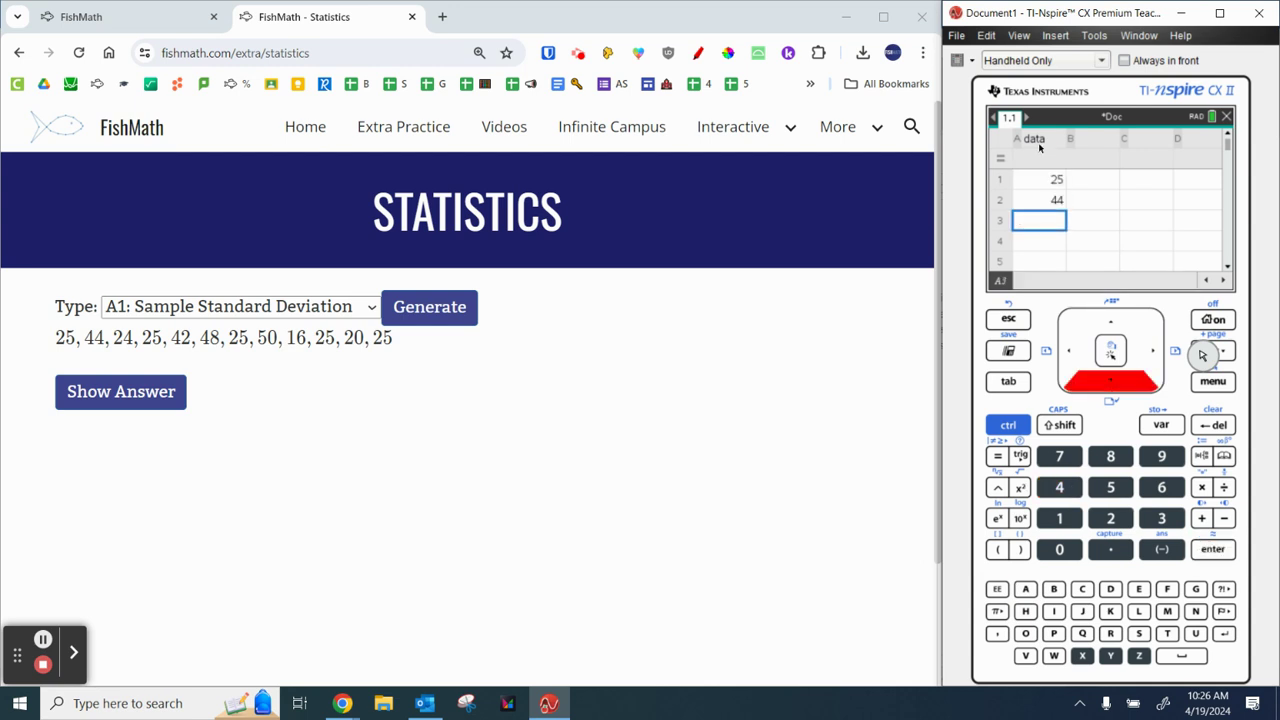
{"action": "type", "text": "24"}
{"action": "key", "text": "Return"}
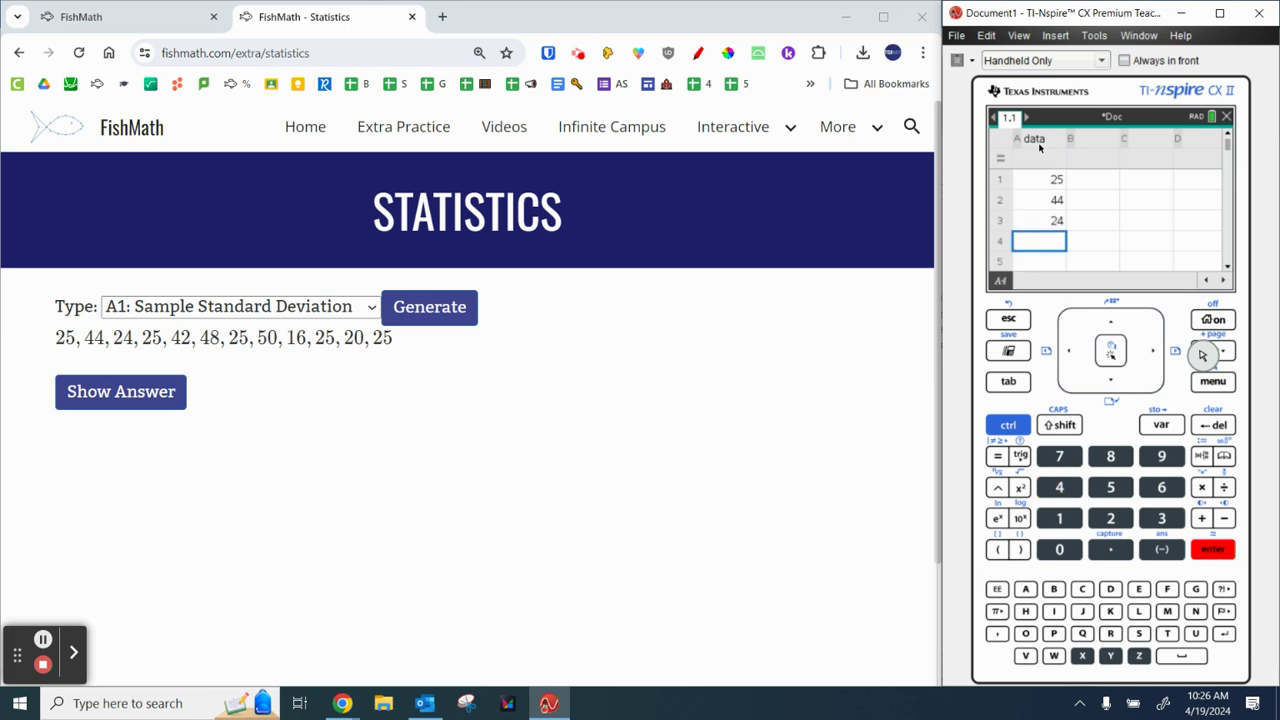
{"action": "type", "text": "25"}
{"action": "key", "text": "Down"}
{"action": "type", "text": "42"}
{"action": "key", "text": "Down"}
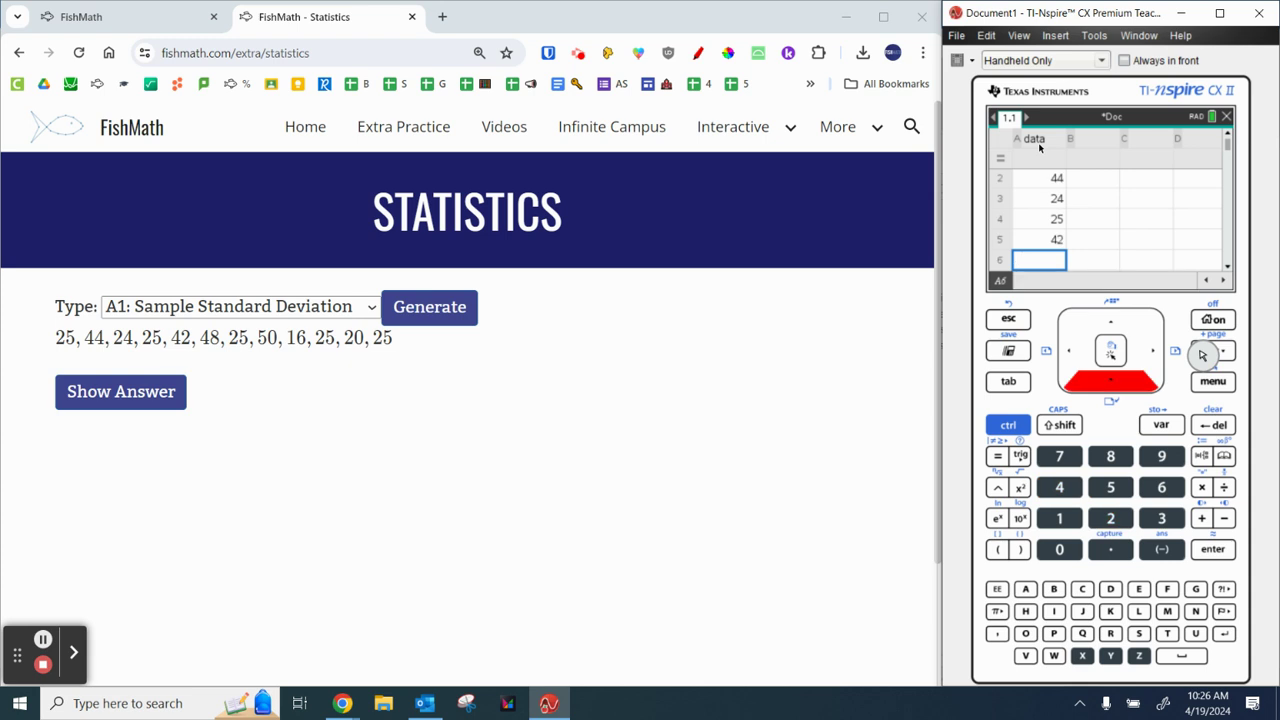
{"action": "type", "text": "48"}
{"action": "key", "text": "Return"}
Step: Enter 25, 50, 16, 25, 20, 25 in cells A7–A12, then return to the top
{"action": "type", "text": "2"}
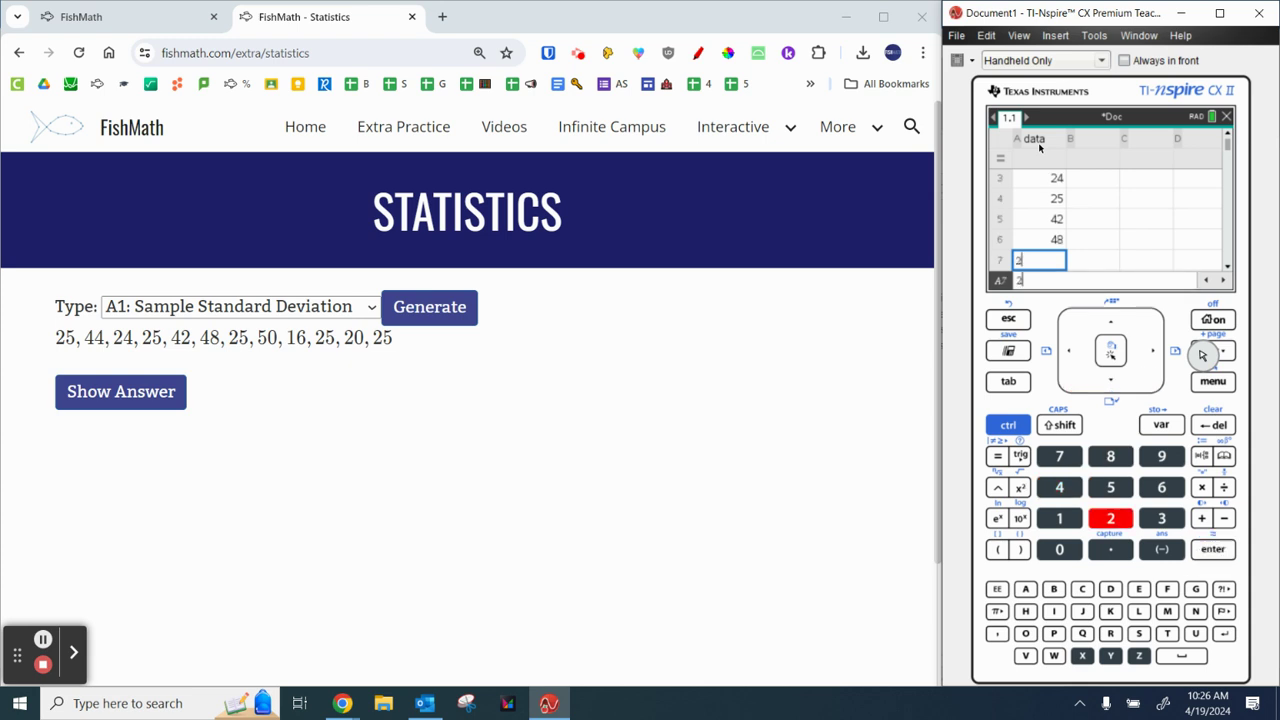
{"action": "type", "text": "5"}
{"action": "key", "text": "Return"}
{"action": "type", "text": "50"}
{"action": "key", "text": "Return"}
{"action": "type", "text": "16"}
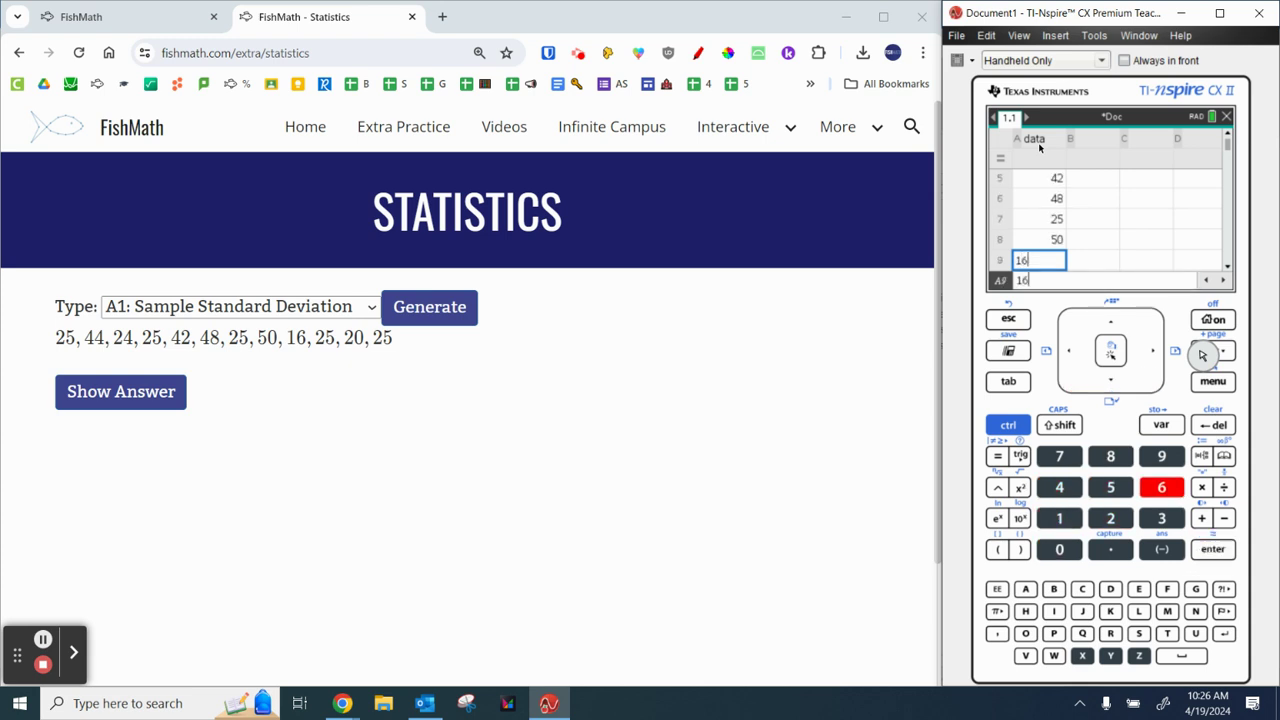
{"action": "key", "text": "Return"}
{"action": "type", "text": "25"}
{"action": "key", "text": "Return"}
{"action": "type", "text": "2"}
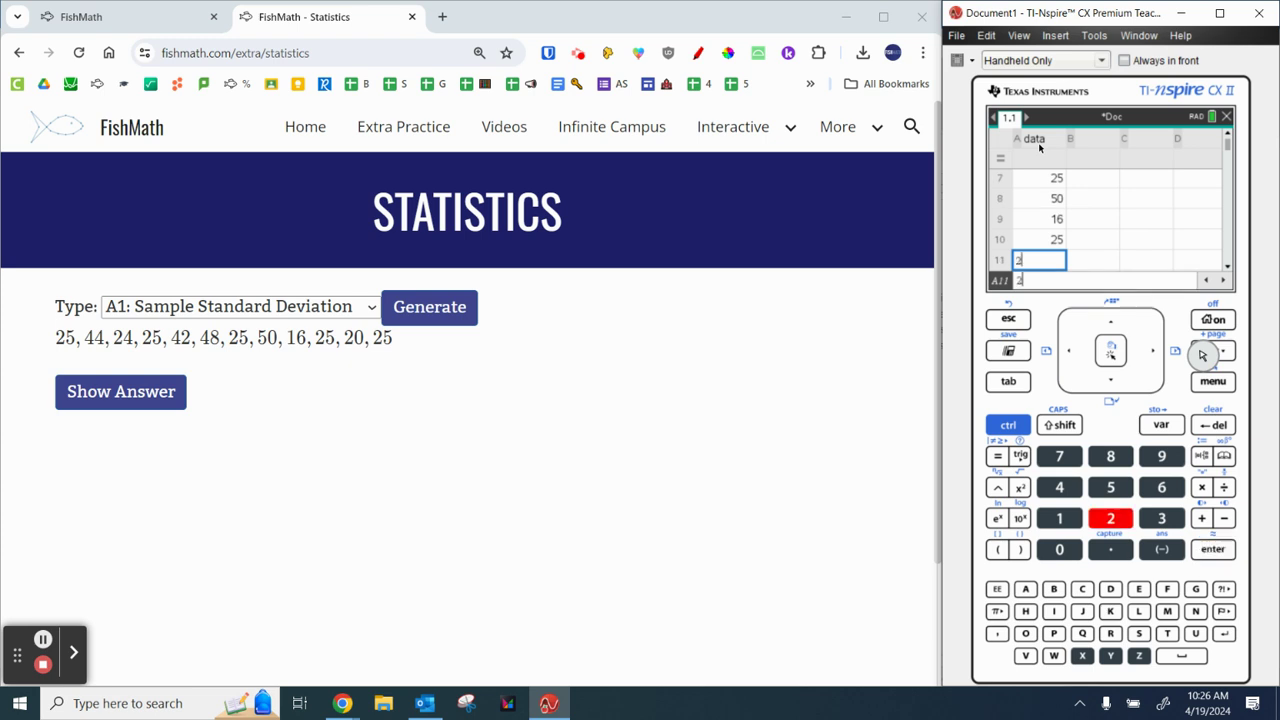
{"action": "type", "text": "0"}
{"action": "key", "text": "Return"}
{"action": "type", "text": "25"}
{"action": "key", "text": "Return"}
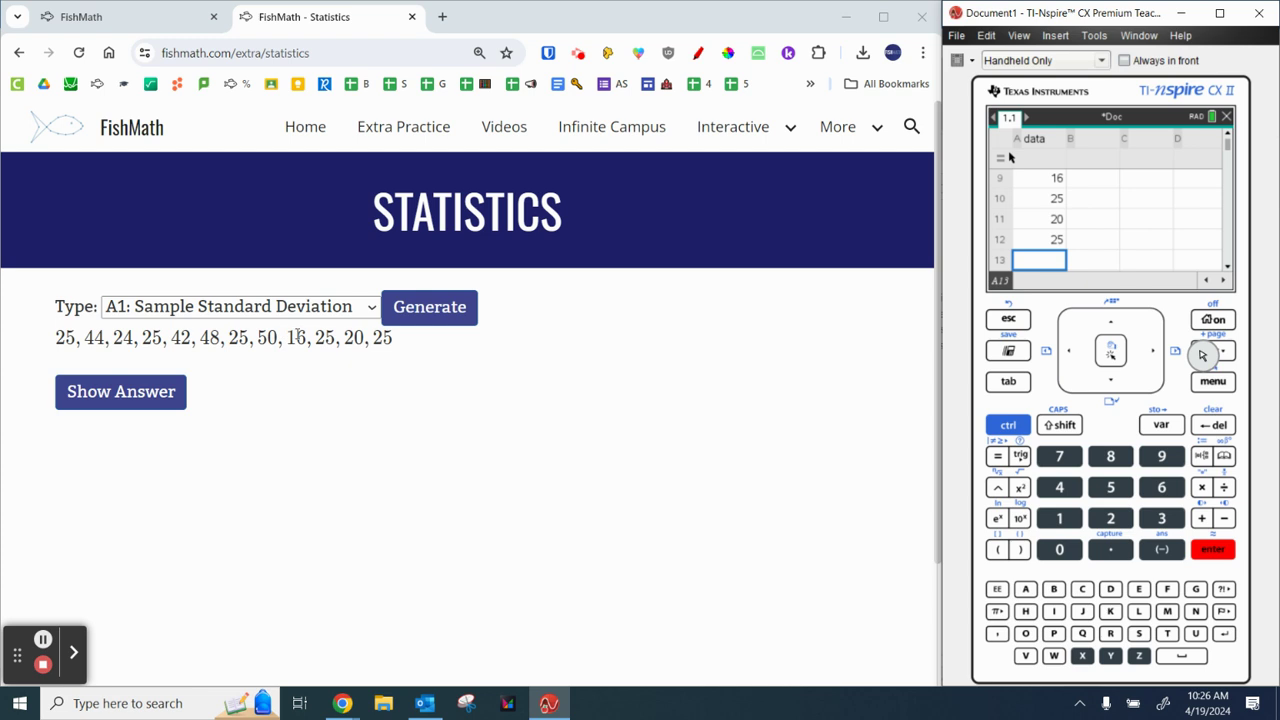
{"action": "key", "text": "Up"}
{"action": "key", "text": "Up"}
{"action": "key", "text": "Up"}
{"action": "key", "text": "Up"}
{"action": "key", "text": "Up"}
{"action": "key", "text": "Up"}
{"action": "key", "text": "Up"}
{"action": "key", "text": "Up"}
{"action": "key", "text": "Up"}
{"action": "key", "text": "Up"}
{"action": "key", "text": "Up"}
{"action": "key", "text": "Up"}
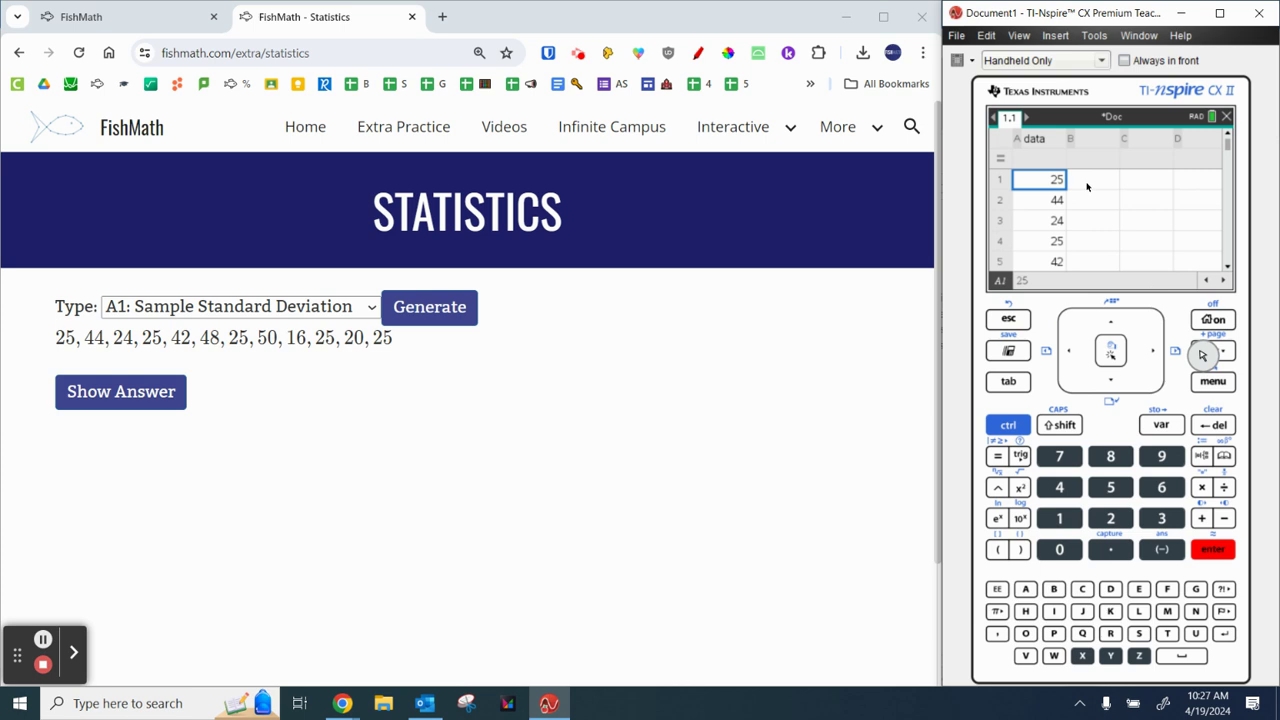
Step: From cell B1, run One-Variable Statistics with one list and X1 List set to data
{"action": "left_click", "coordinate": [1087, 186]}
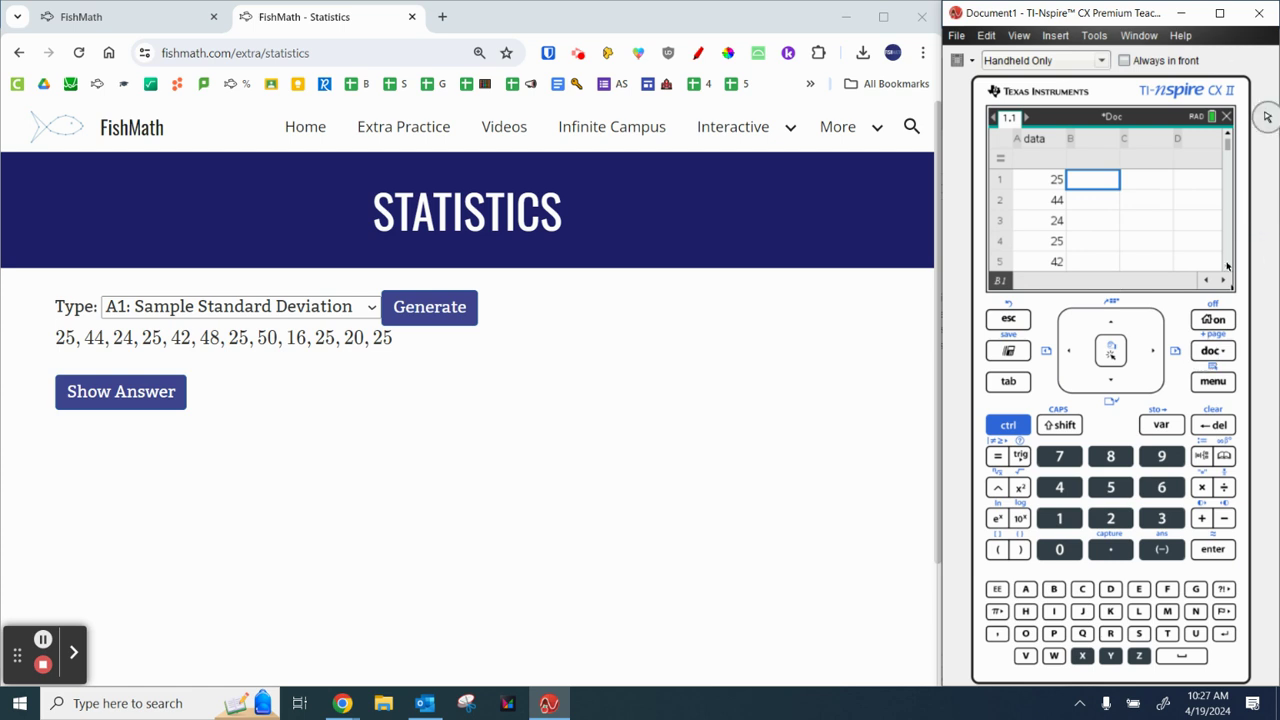
{"action": "left_click", "coordinate": [1220, 384]}
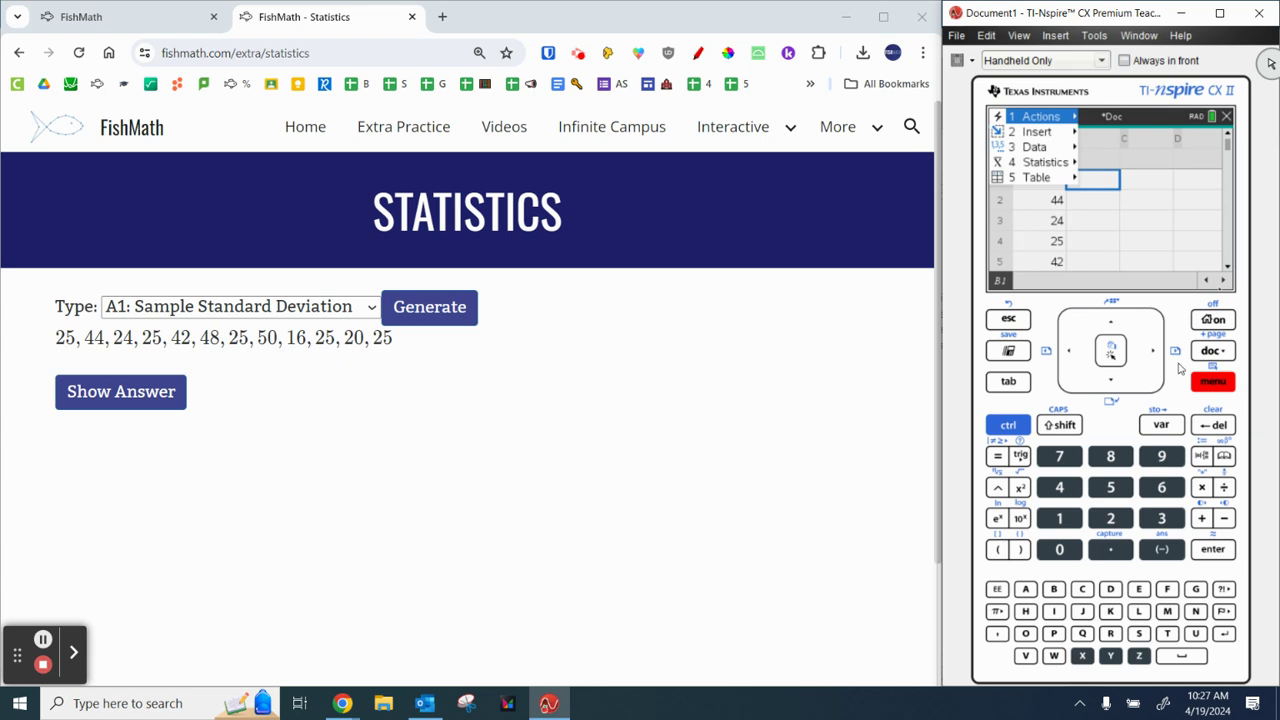
{"action": "left_click", "coordinate": [1050, 163]}
{"action": "left_click", "coordinate": [1130, 163]}
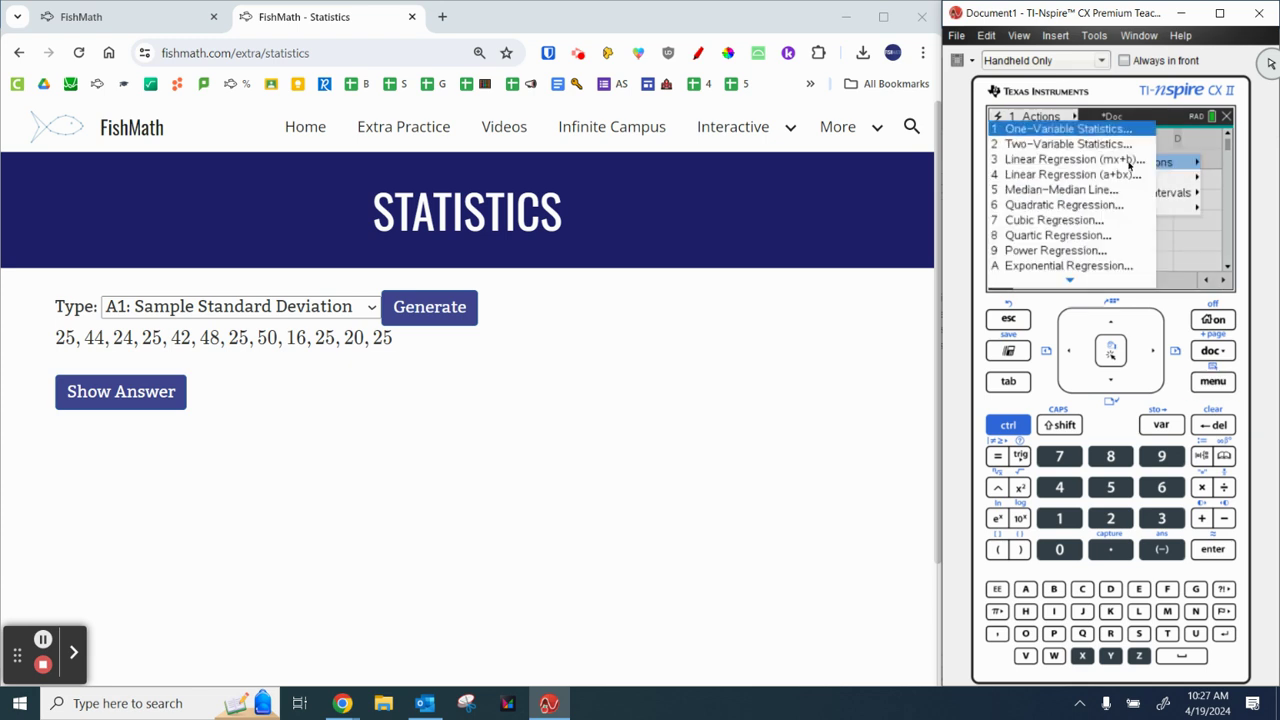
{"action": "left_click", "coordinate": [1087, 131]}
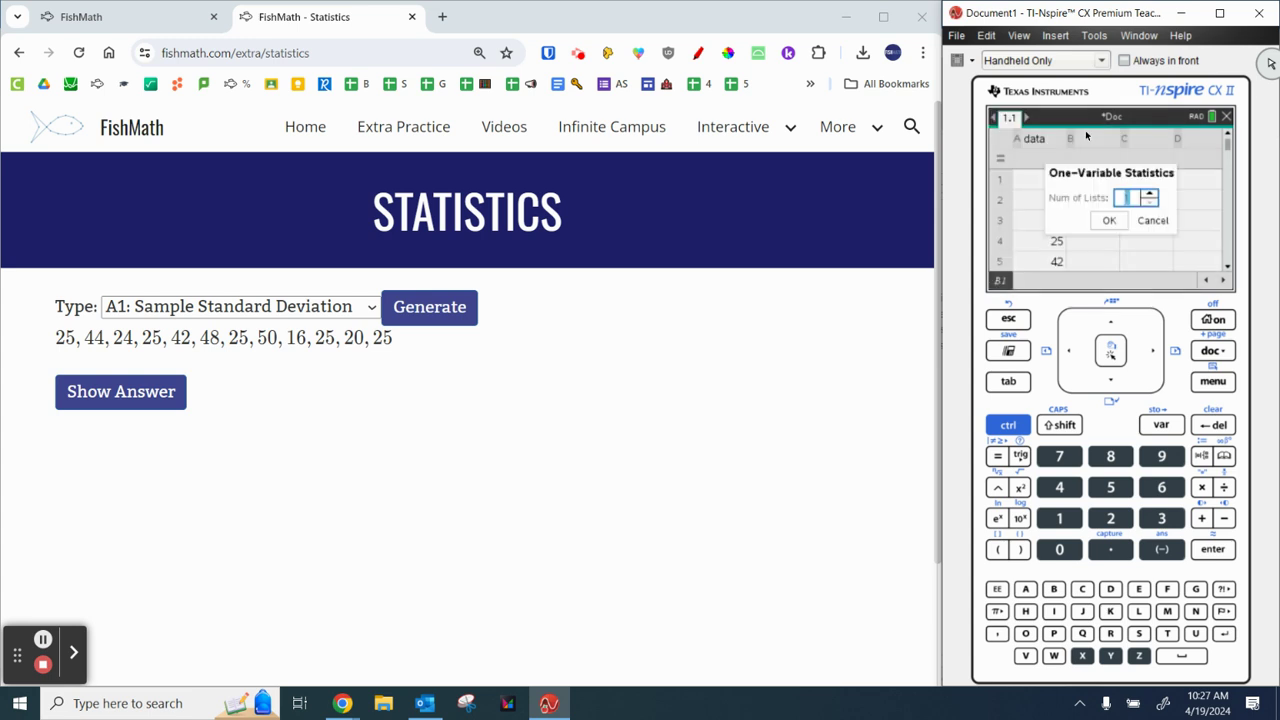
{"action": "left_click", "coordinate": [1106, 221]}
{"action": "left_click", "coordinate": [1205, 157]}
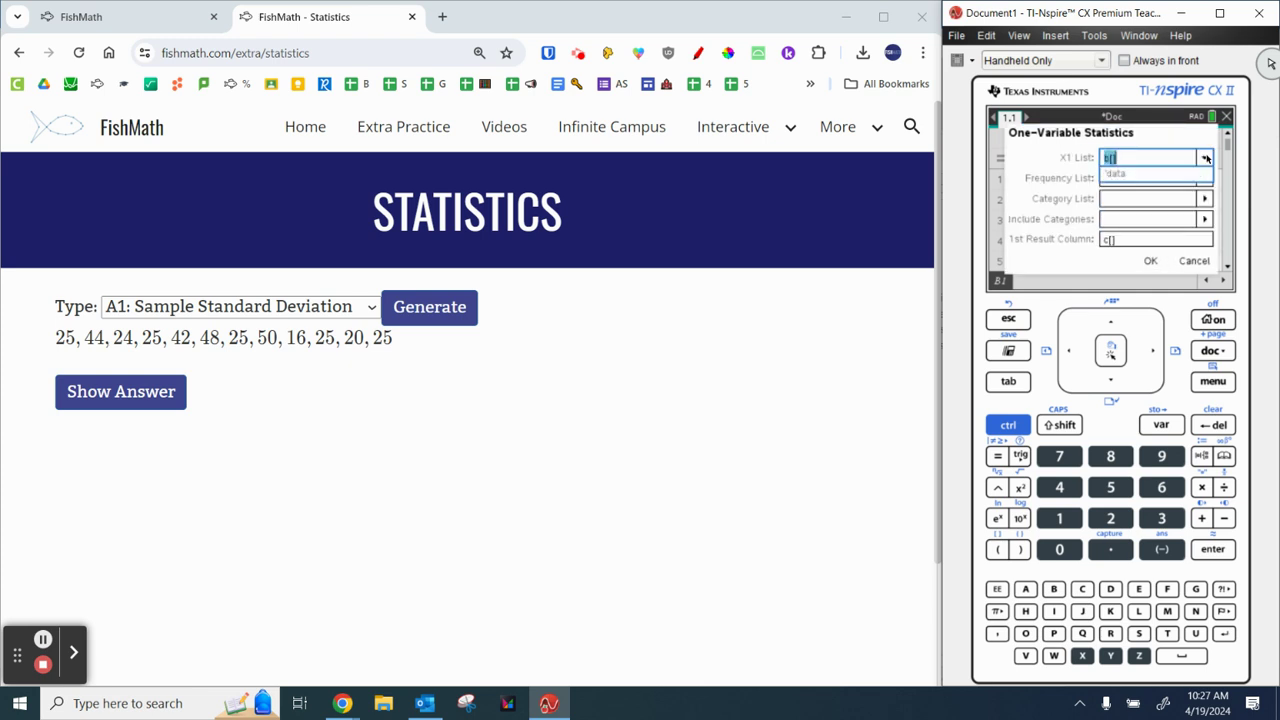
{"action": "left_click", "coordinate": [1124, 176]}
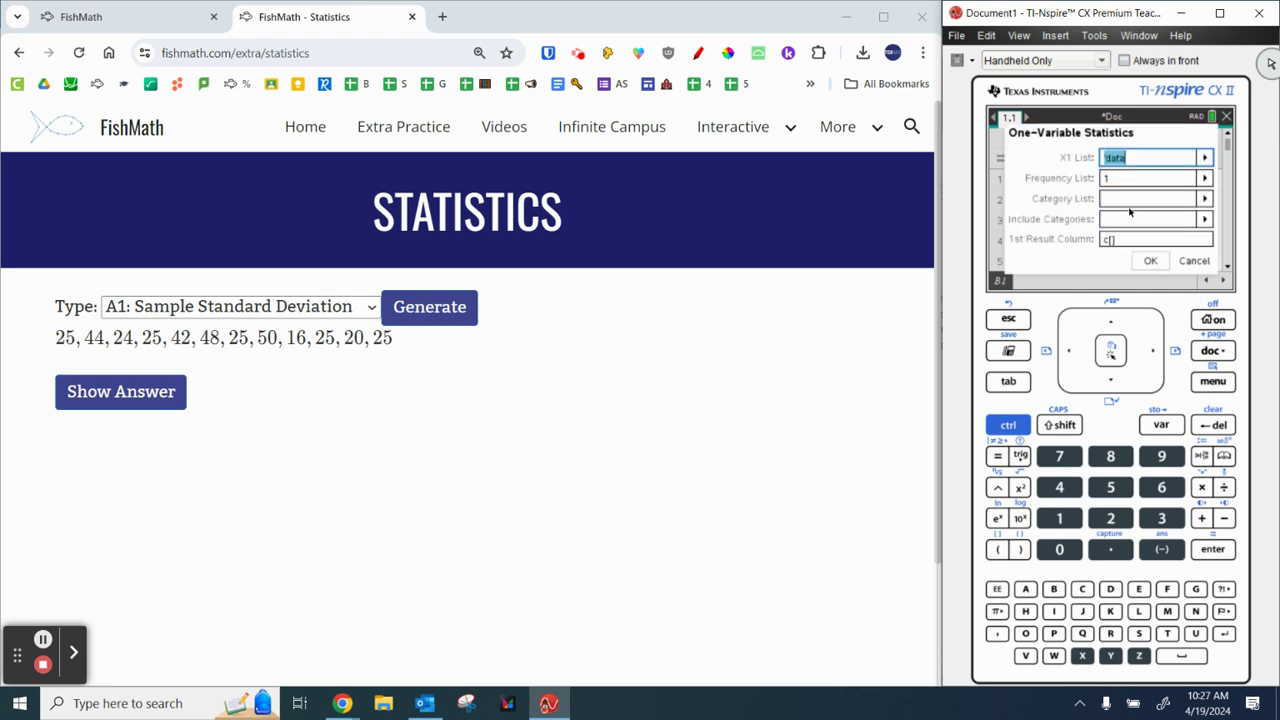
{"action": "left_click", "coordinate": [1149, 261]}
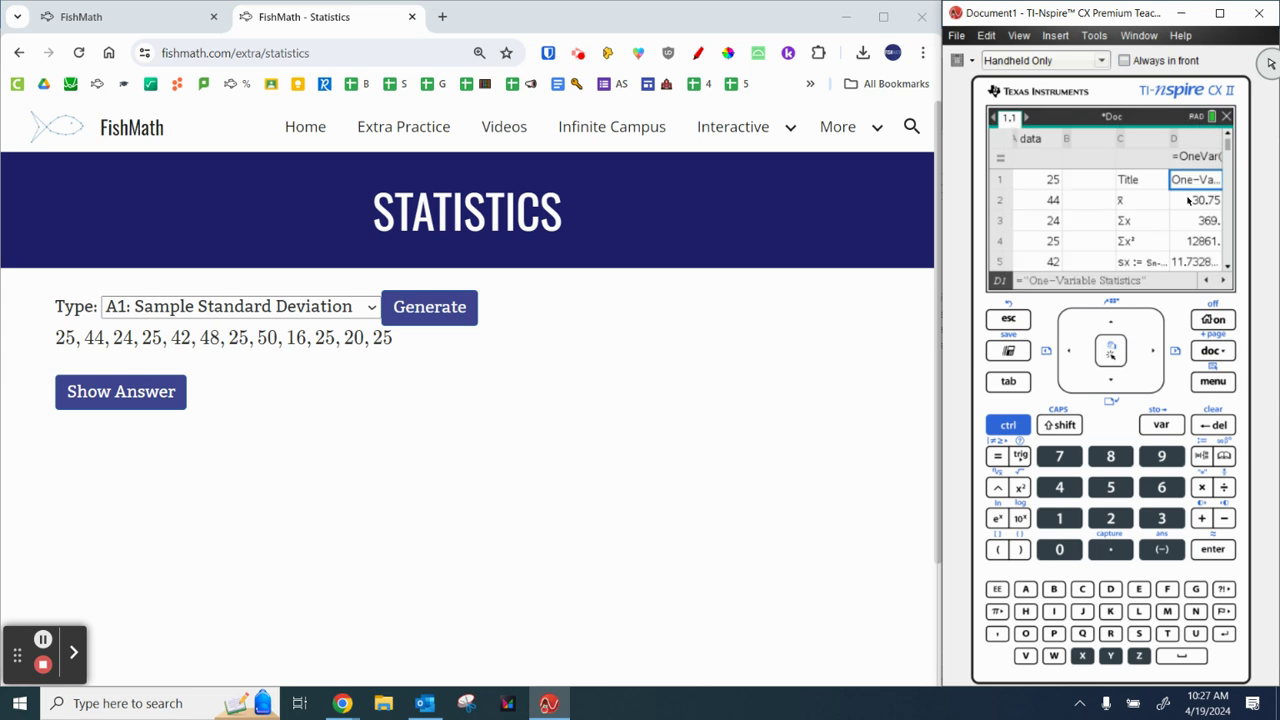
{"action": "left_click", "coordinate": [1120, 209]}
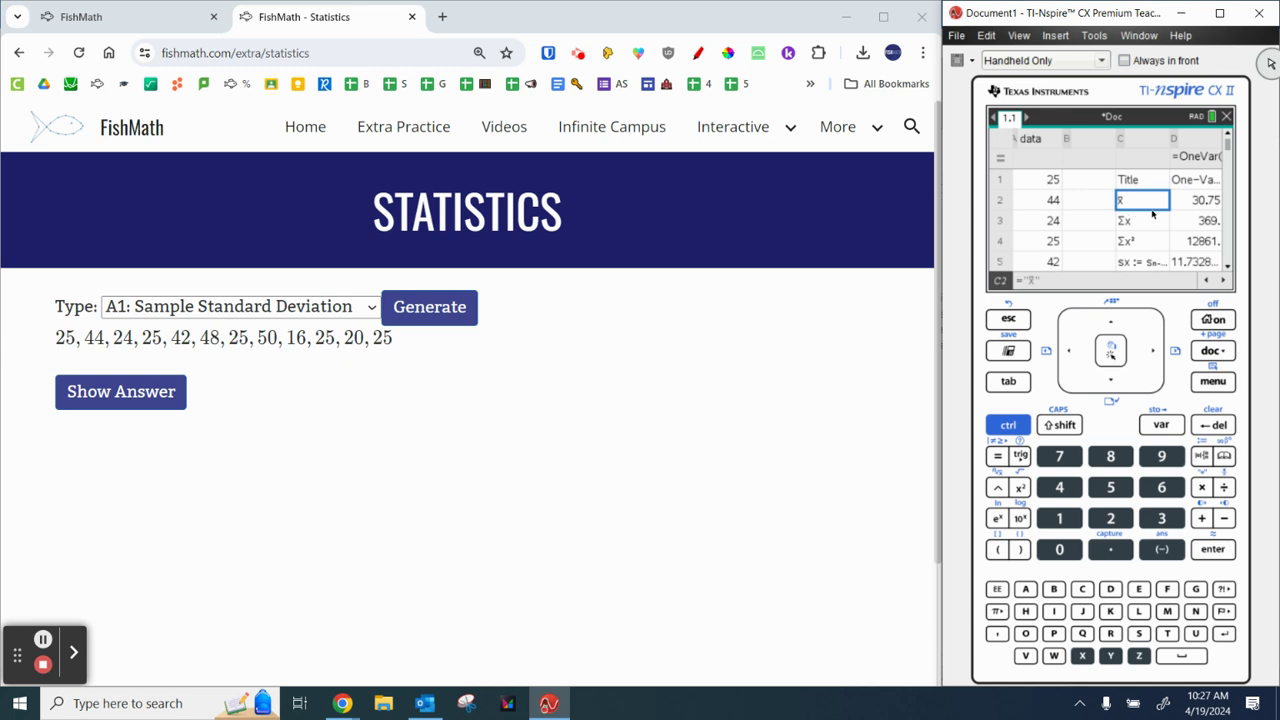
{"action": "left_click", "coordinate": [1205, 203]}
{"action": "key", "text": "Down"}
{"action": "key", "text": "Down"}
{"action": "key", "text": "Down"}
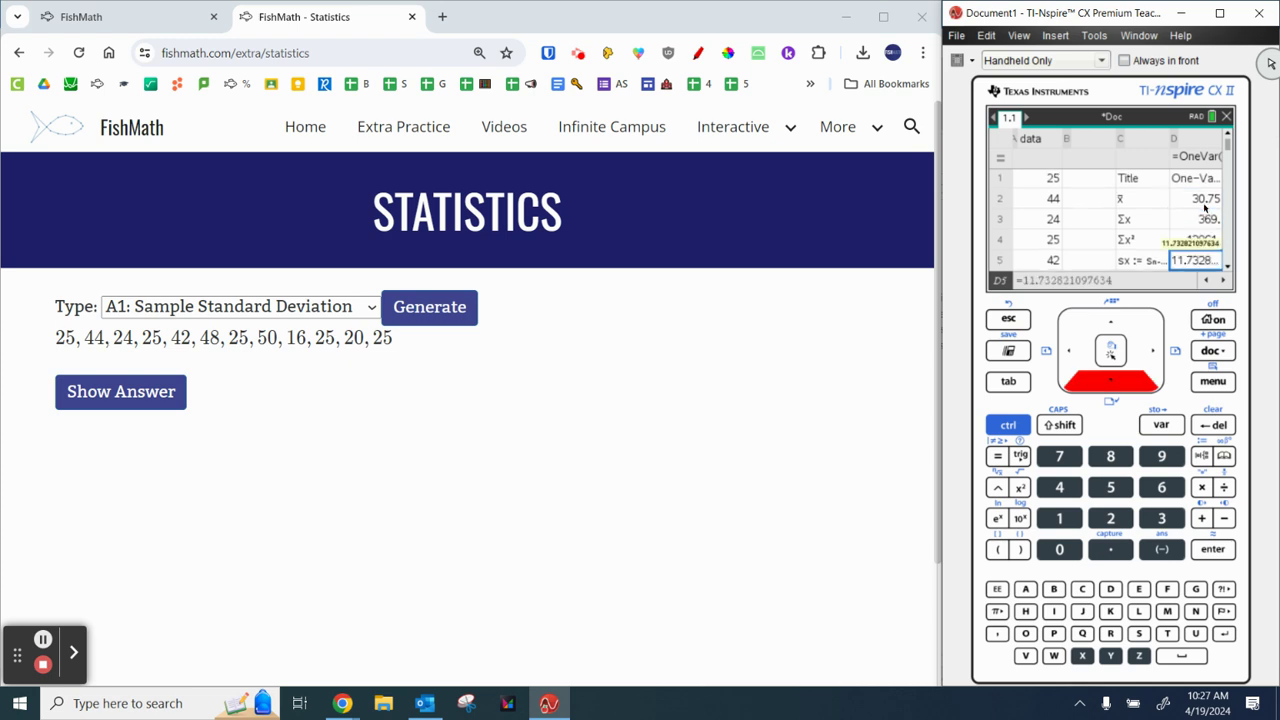
{"action": "left_click", "coordinate": [1130, 264]}
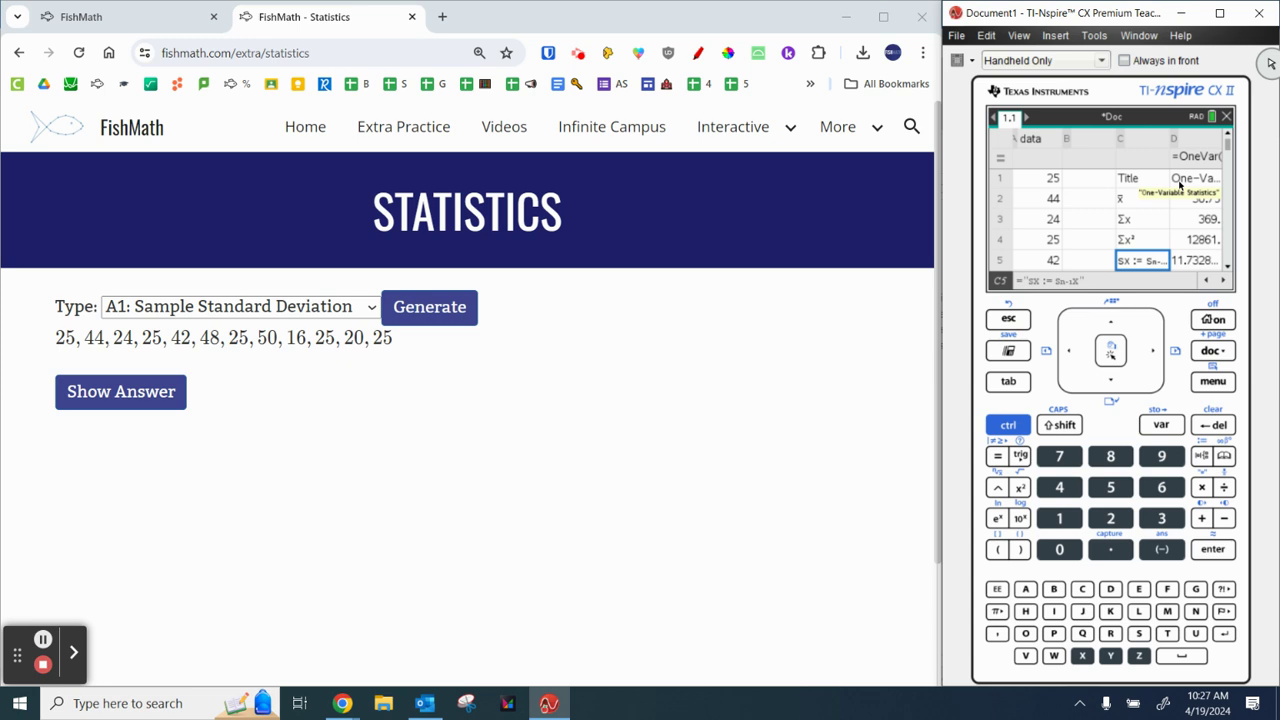
{"action": "key", "text": "Right"}
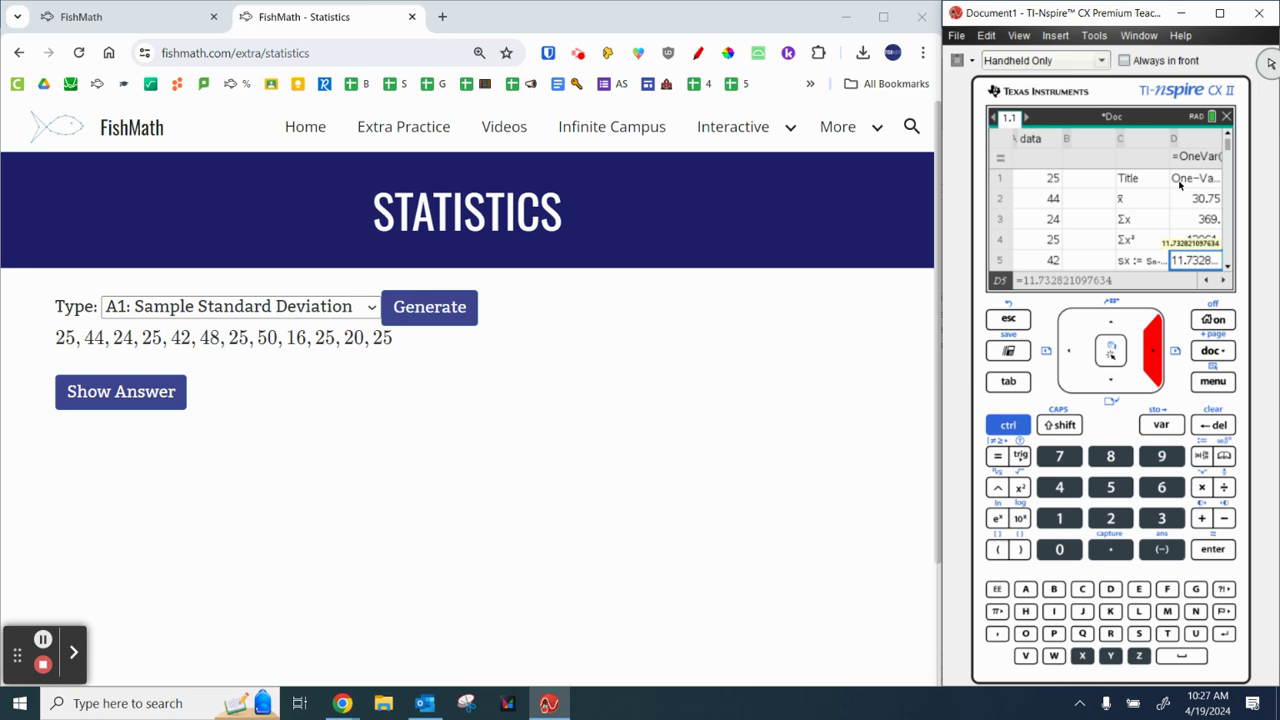
{"action": "left_click", "coordinate": [120, 391]}
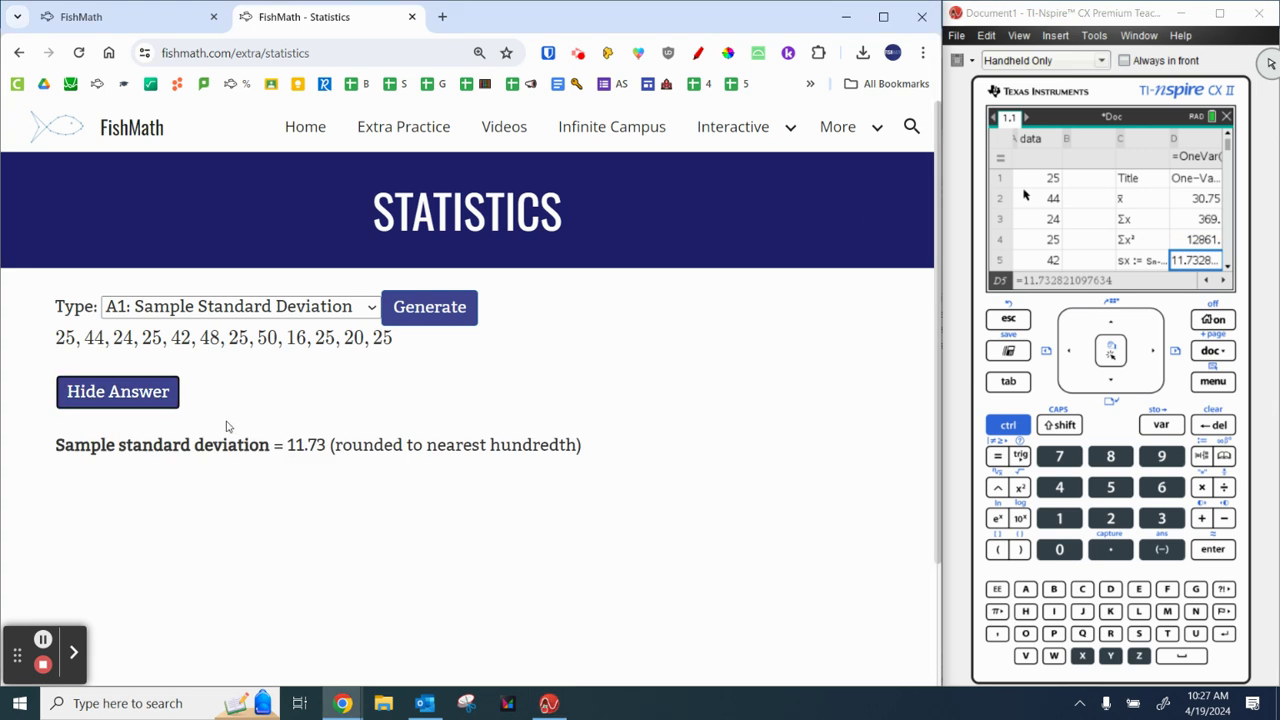
{"action": "left_click", "coordinate": [109, 385]}
{"action": "left_click", "coordinate": [1208, 240]}
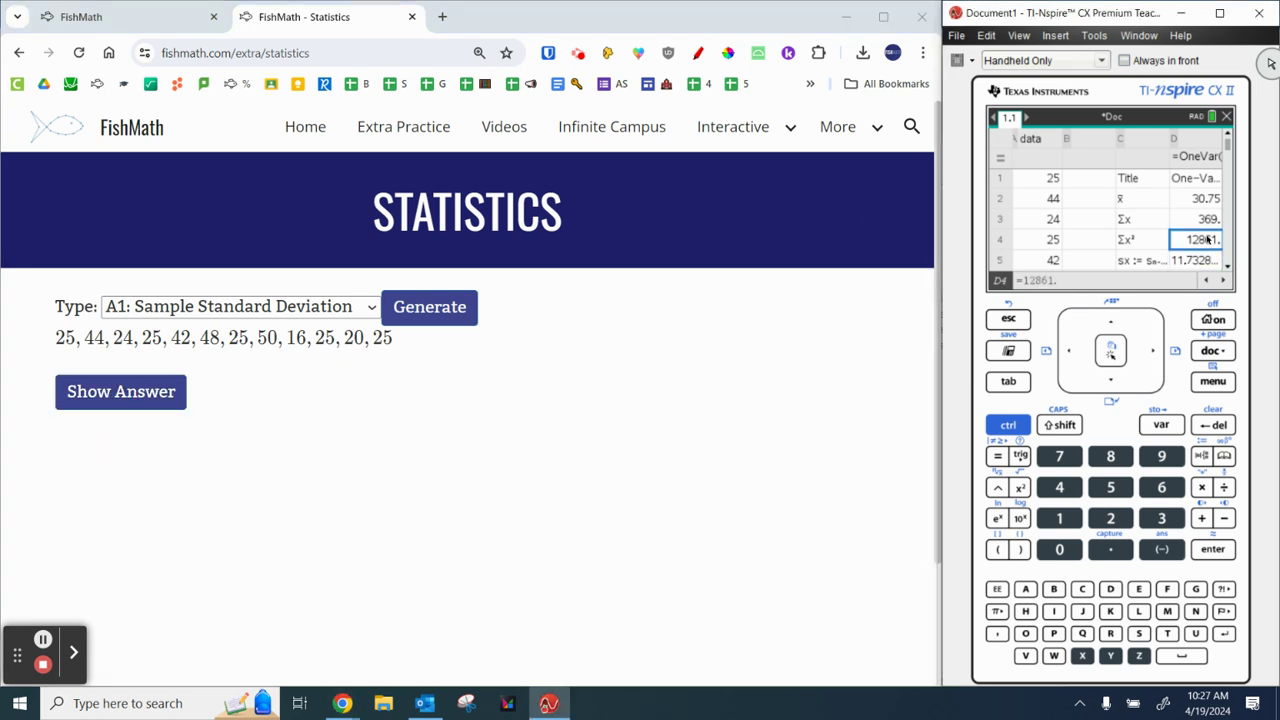
Step: Step through the column D results (sx, σx, median, max 50, Σx), then generate a new FishMath sample
{"action": "key", "text": "Down"}
{"action": "key", "text": "Down"}
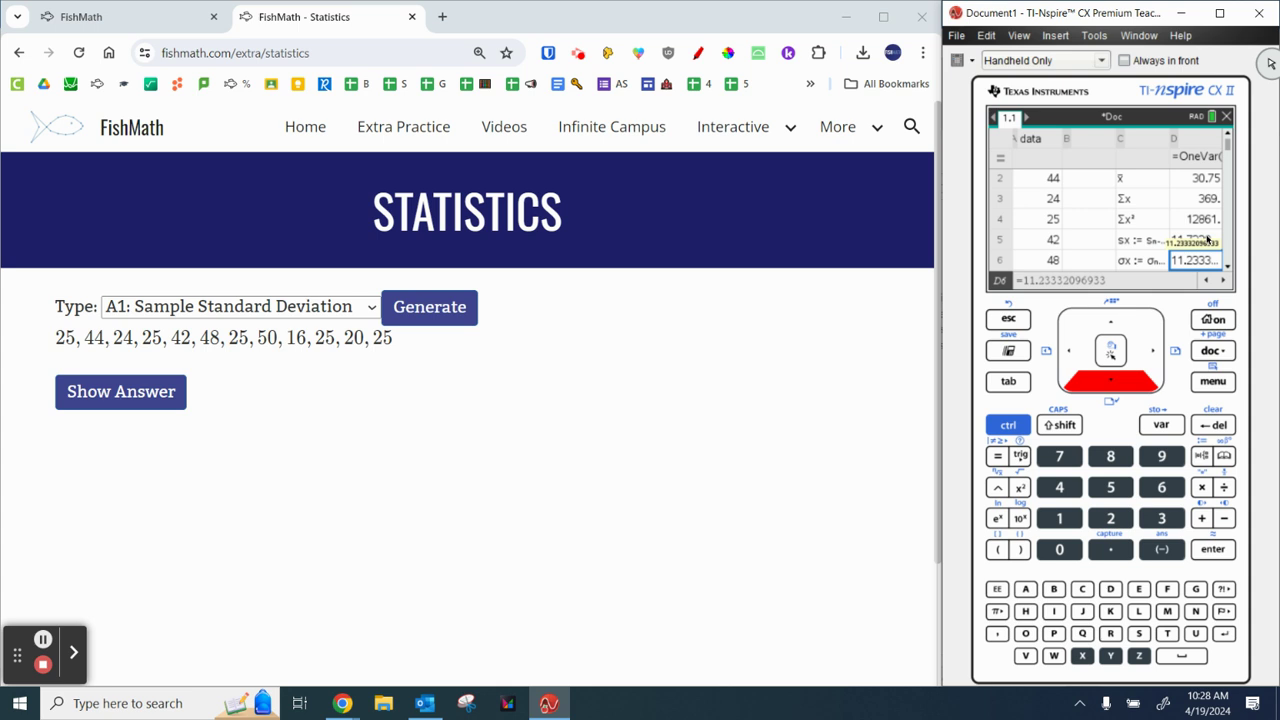
{"action": "key", "text": "Up"}
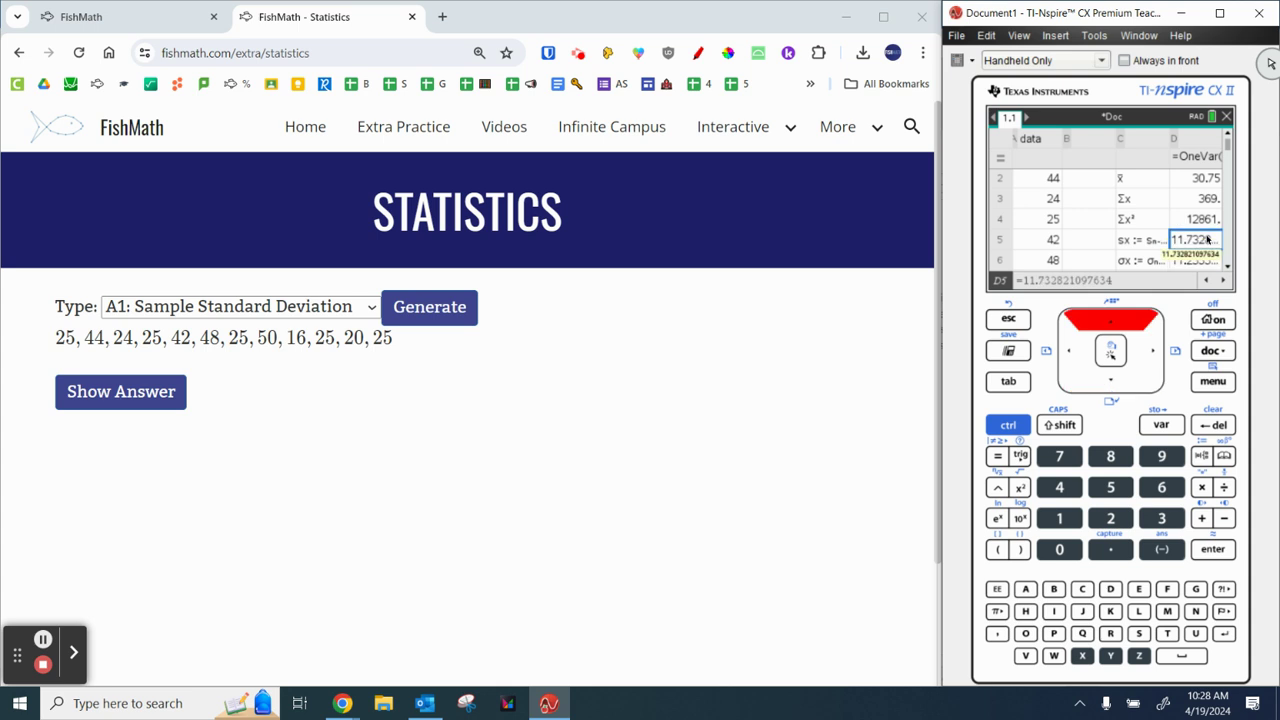
{"action": "key", "text": "Down"}
{"action": "key", "text": "Down"}
{"action": "key", "text": "Down"}
{"action": "key", "text": "Down"}
{"action": "key", "text": "Down"}
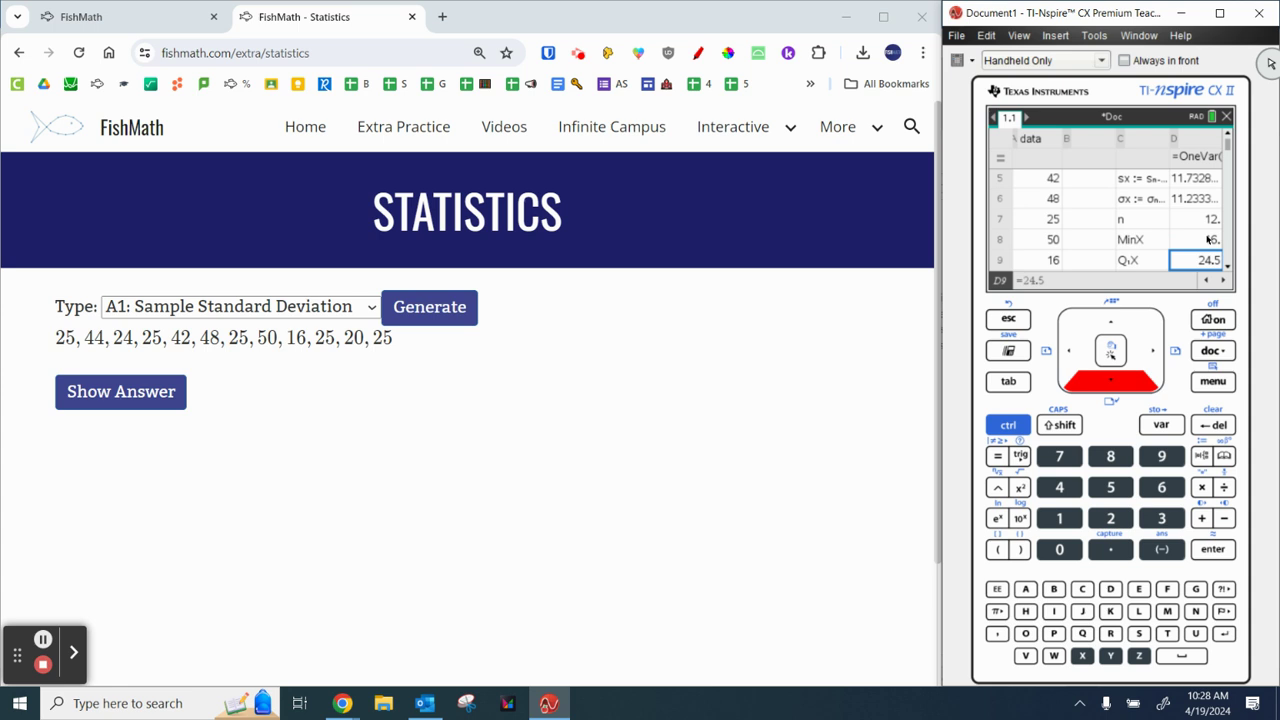
{"action": "key", "text": "Down"}
{"action": "key", "text": "Down"}
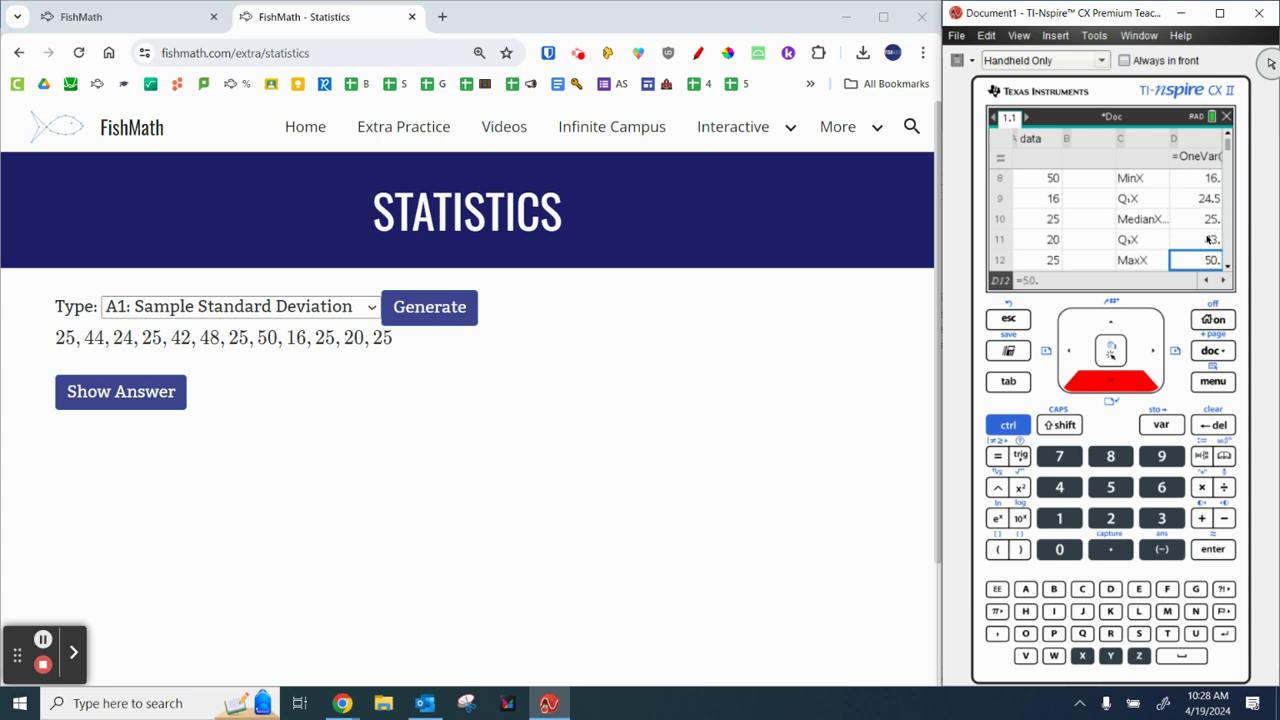
{"action": "key", "text": "Up"}
{"action": "key", "text": "Up"}
{"action": "key", "text": "Up"}
{"action": "key", "text": "Up"}
{"action": "key", "text": "Up"}
{"action": "key", "text": "Up"}
{"action": "key", "text": "Up"}
{"action": "key", "text": "Up"}
{"action": "key", "text": "Up"}
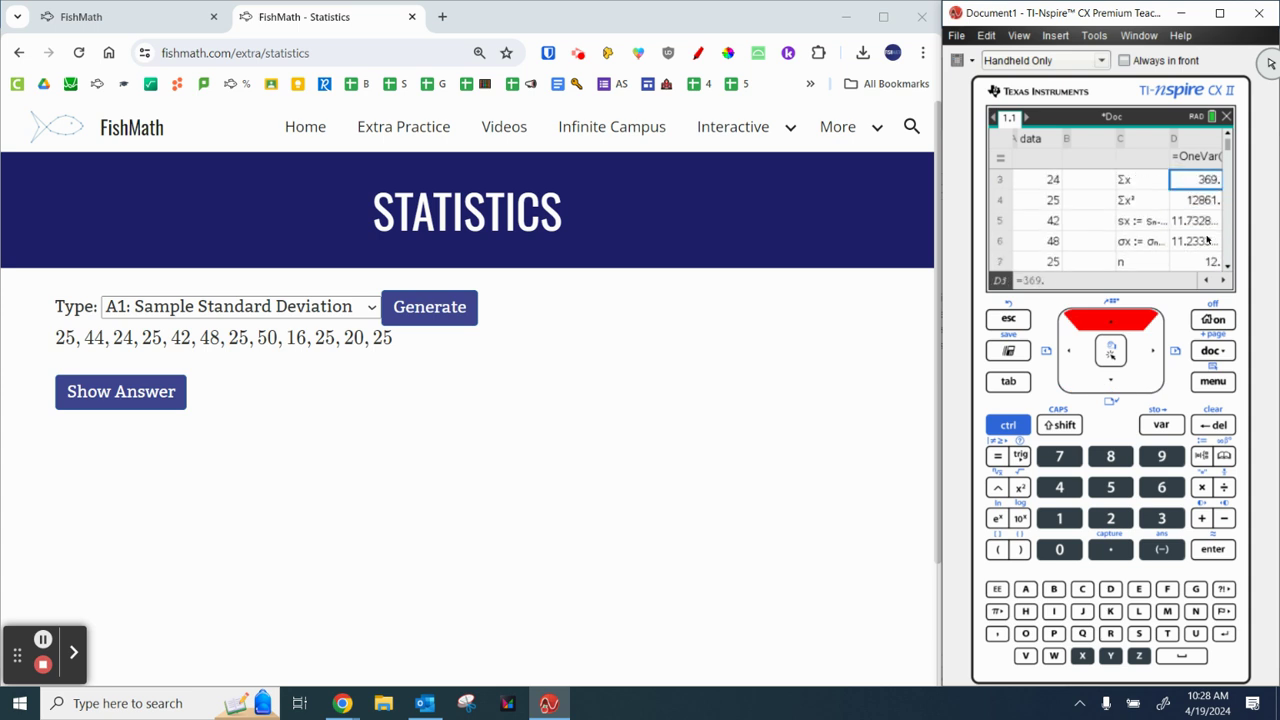
{"action": "left_click", "coordinate": [434, 309]}
{"action": "left_click", "coordinate": [434, 309]}
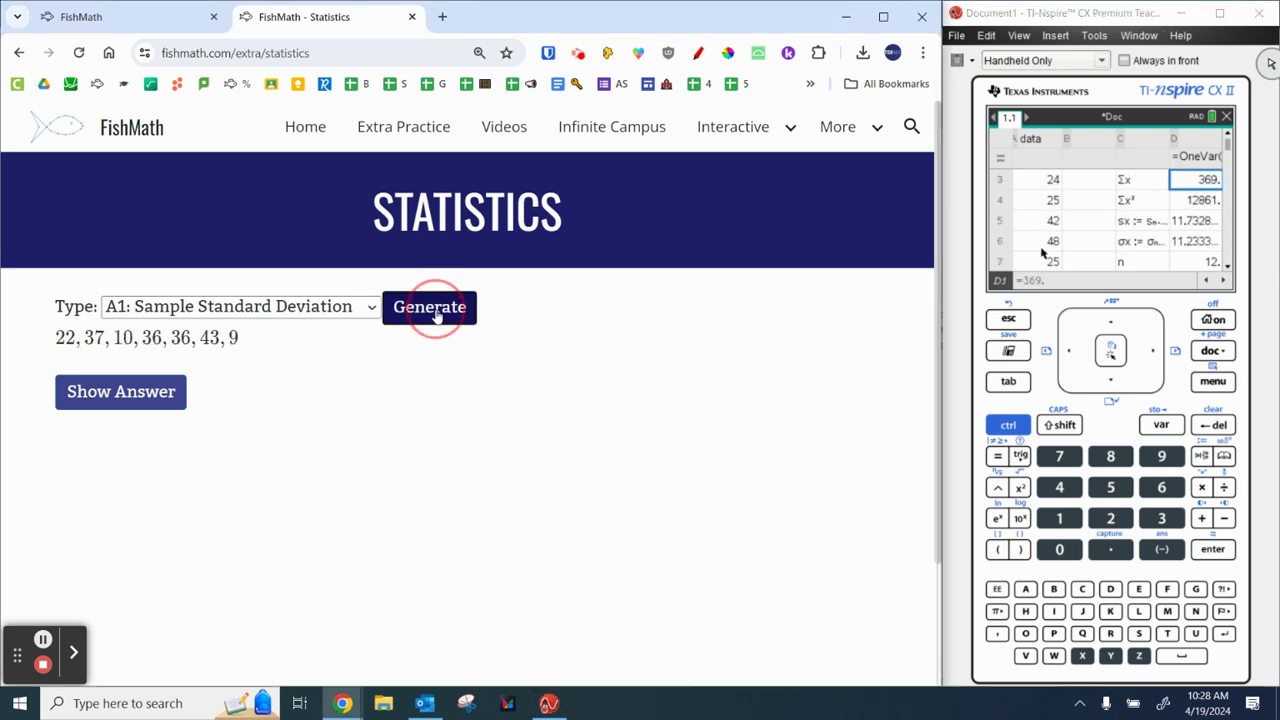
Step: Generate a new FishMath sample and add a spreadsheet page with column A named 'numbers'
{"action": "left_click", "coordinate": [436, 312]}
{"action": "left_click", "coordinate": [436, 312]}
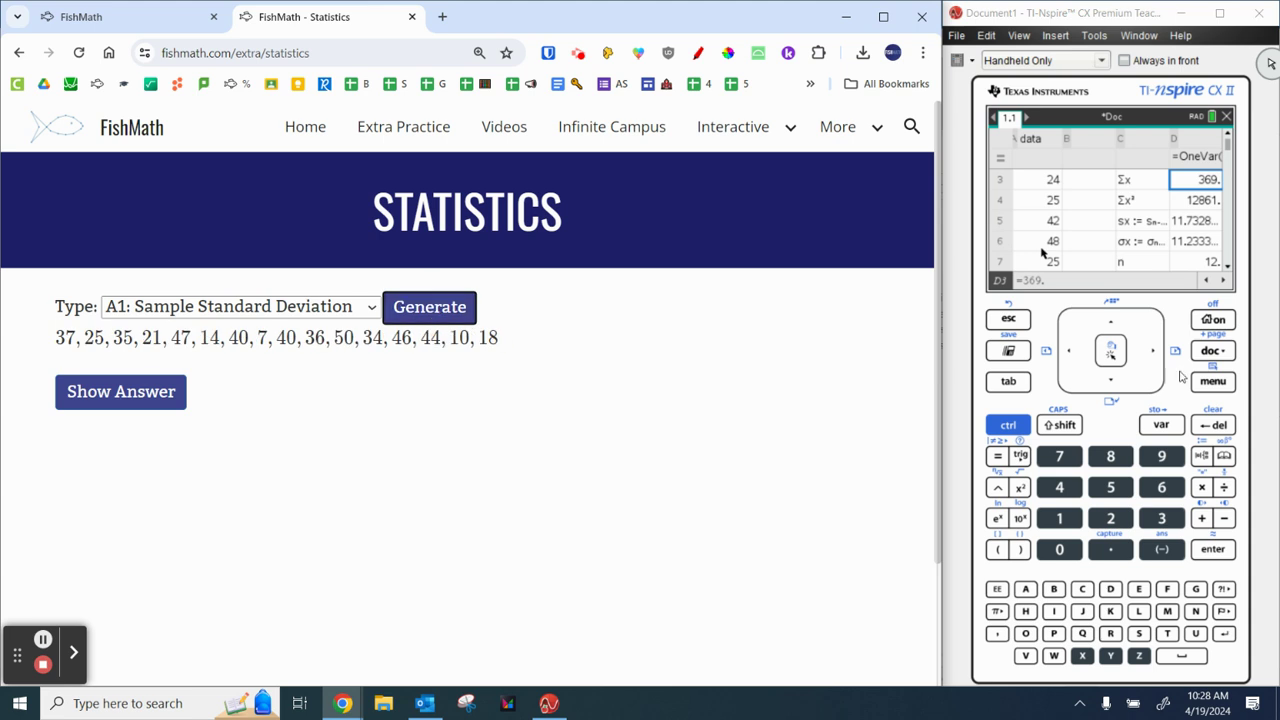
{"action": "left_click", "coordinate": [1210, 336]}
{"action": "left_click", "coordinate": [1117, 258]}
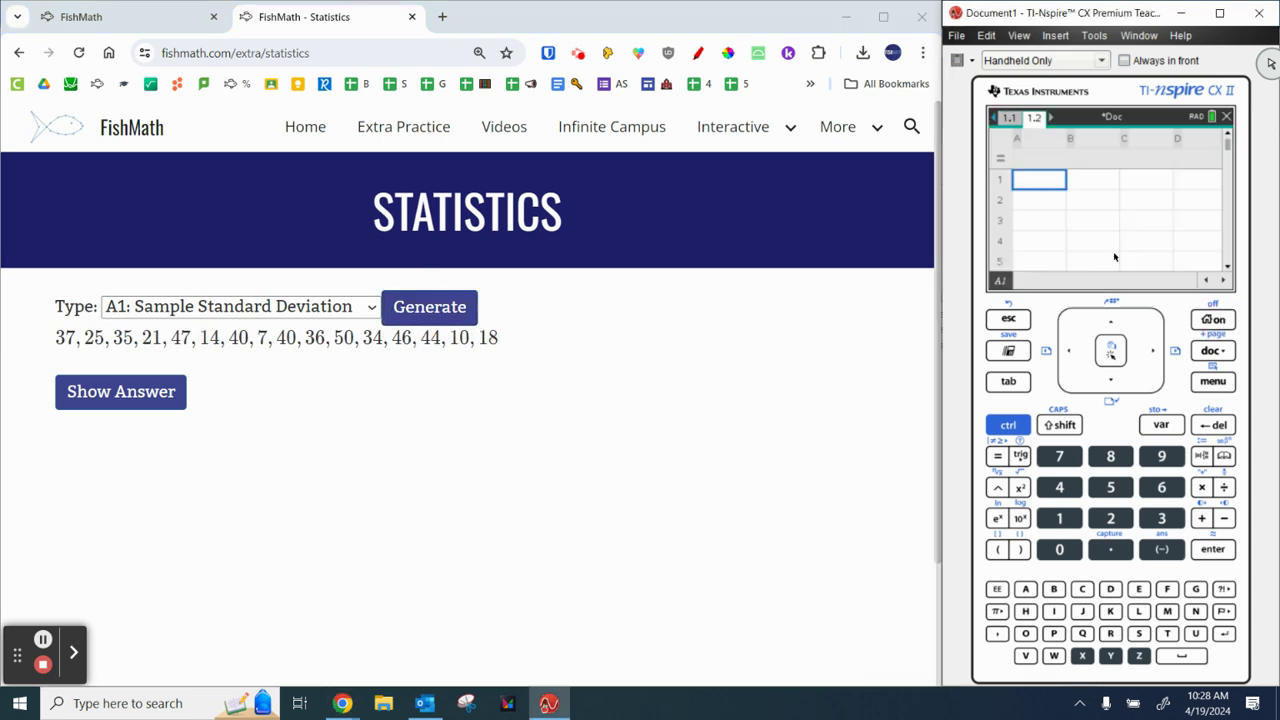
{"action": "left_click", "coordinate": [1032, 141]}
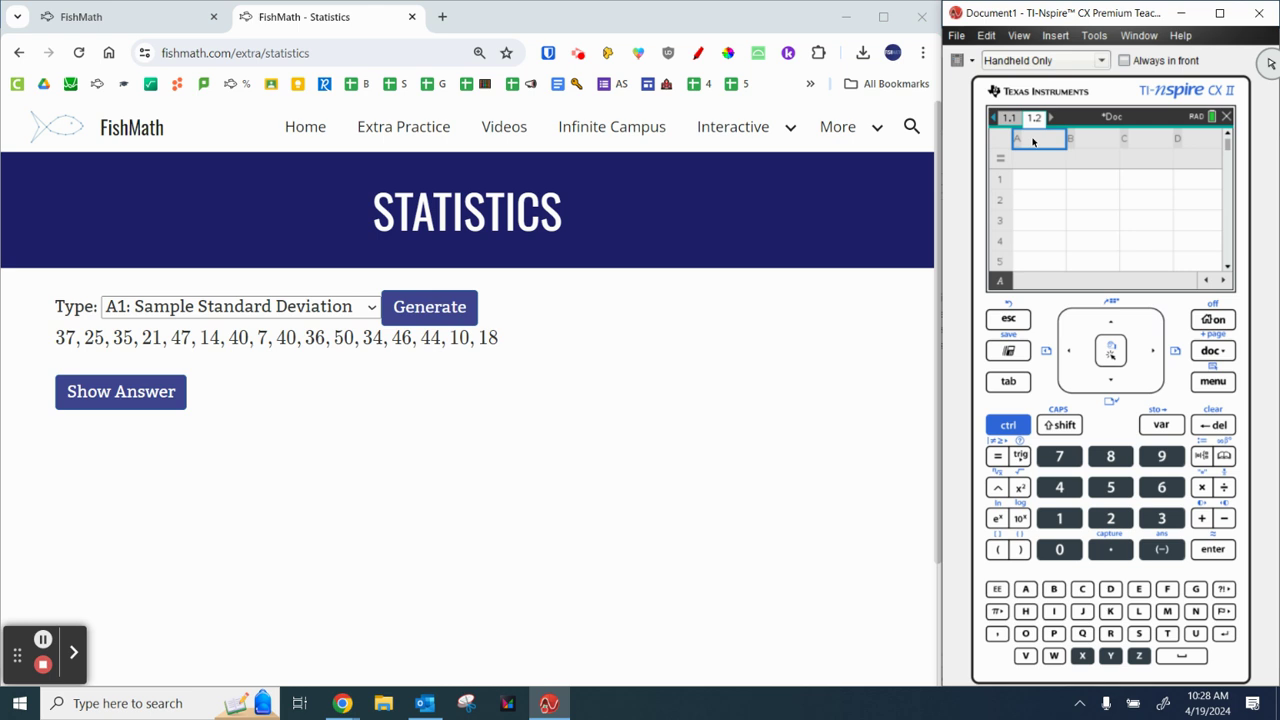
{"action": "type", "text": "numbers"}
{"action": "key", "text": "Return"}
{"action": "key", "text": "Down"}
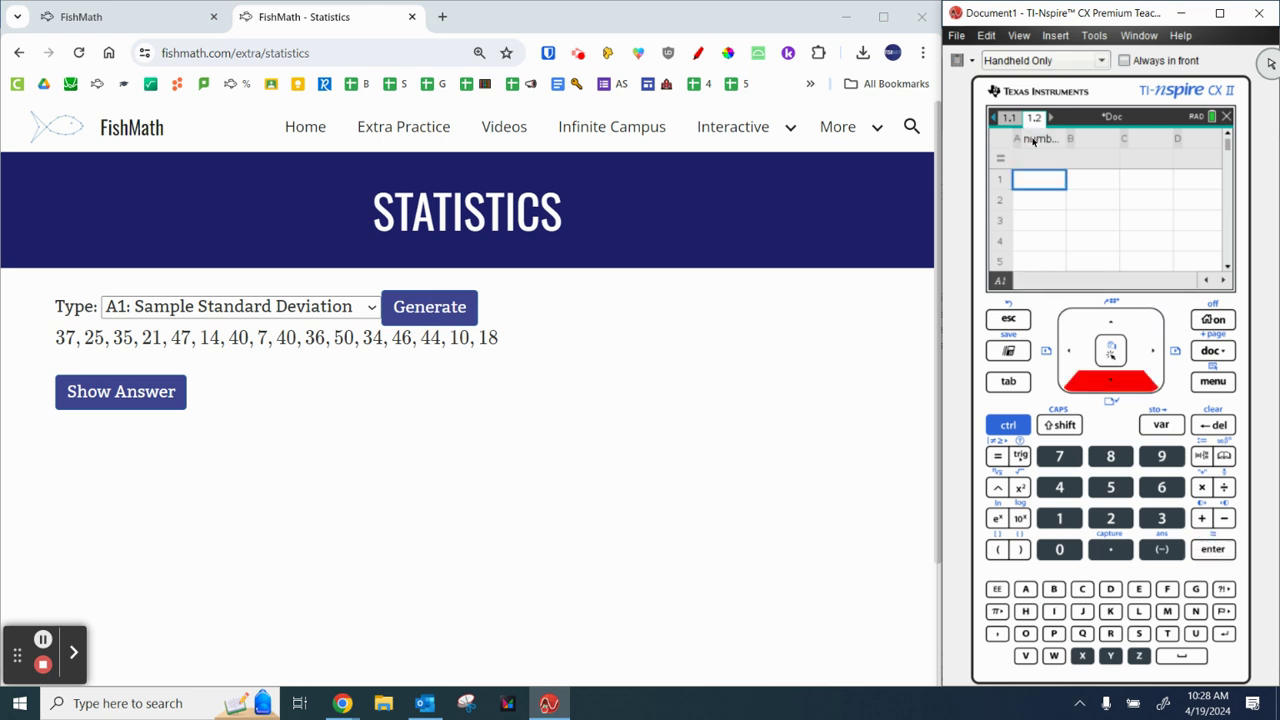
Step: Enter 37, 25, 35, 21, 47, 14, 40 in cells A1–A7, correcting A2 to 25
{"action": "type", "text": "37"}
{"action": "key", "text": "Return"}
{"action": "type", "text": "35"}
{"action": "key", "text": "Return"}
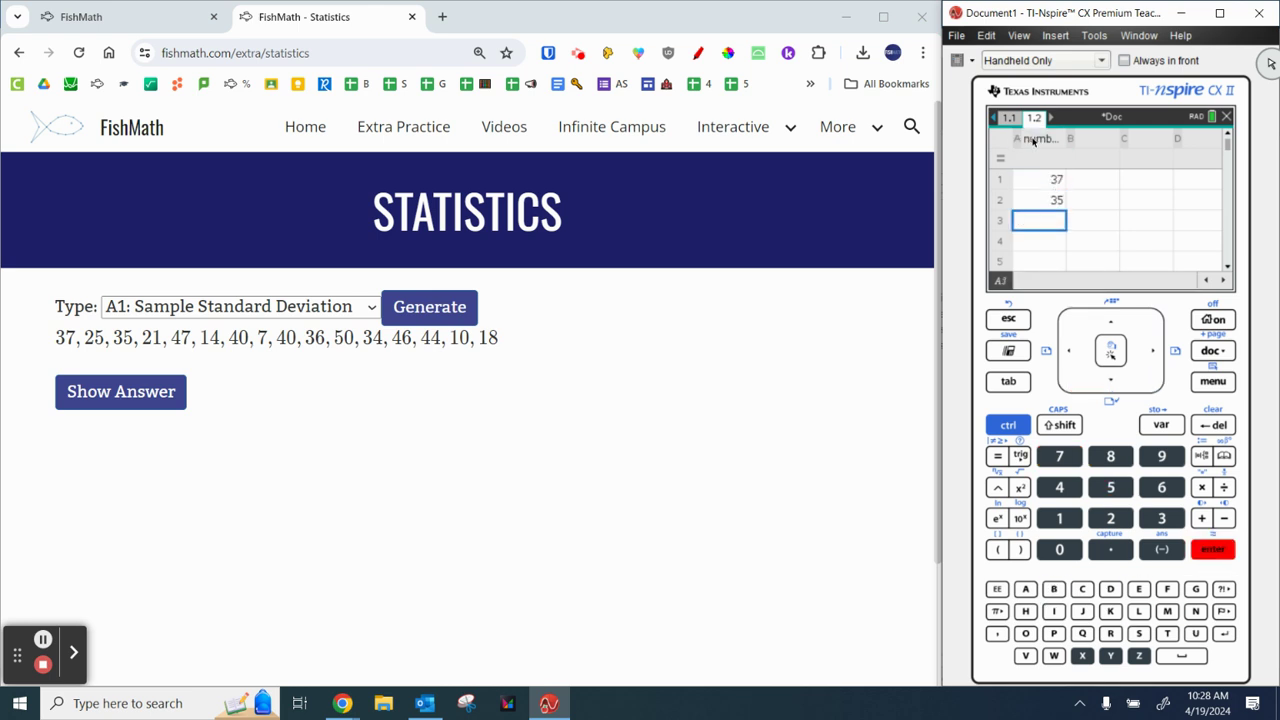
{"action": "key", "text": "Up"}
{"action": "type", "text": "25"}
{"action": "key", "text": "Down"}
{"action": "type", "text": "35"}
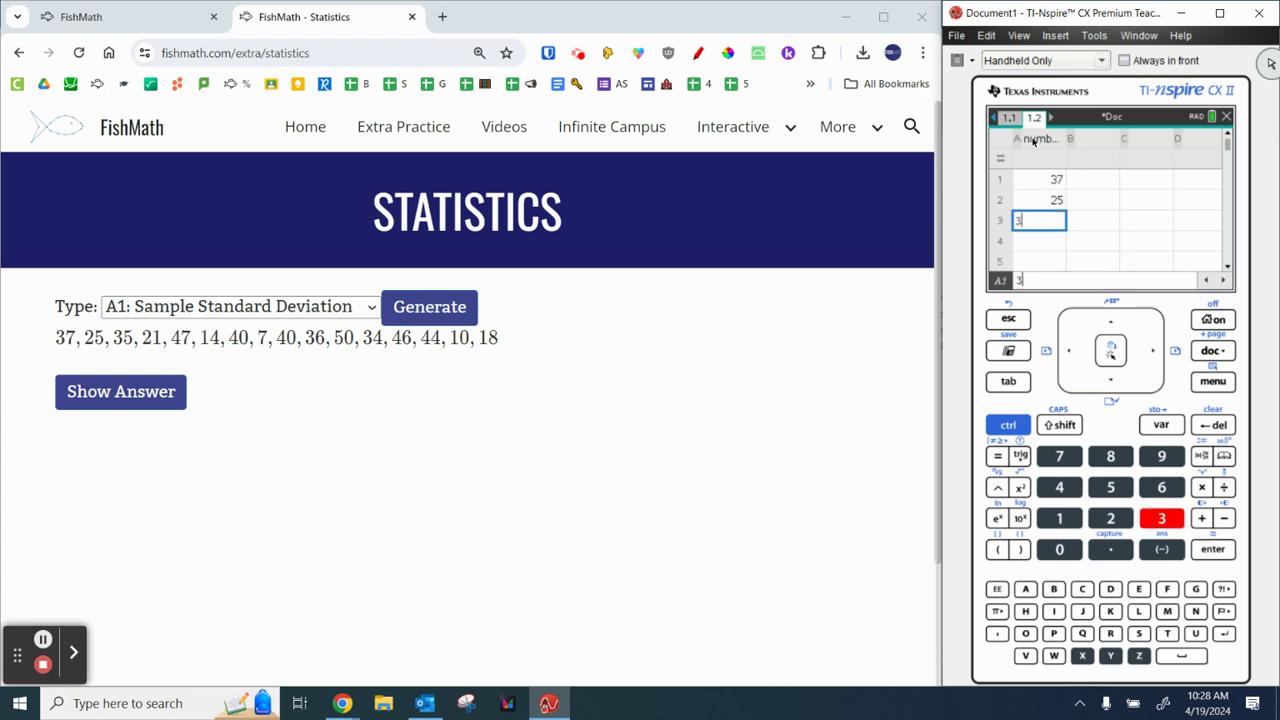
{"action": "key", "text": "Return"}
{"action": "type", "text": "21"}
{"action": "key", "text": "Down"}
{"action": "type", "text": "47"}
{"action": "key", "text": "Return"}
{"action": "type", "text": "14"}
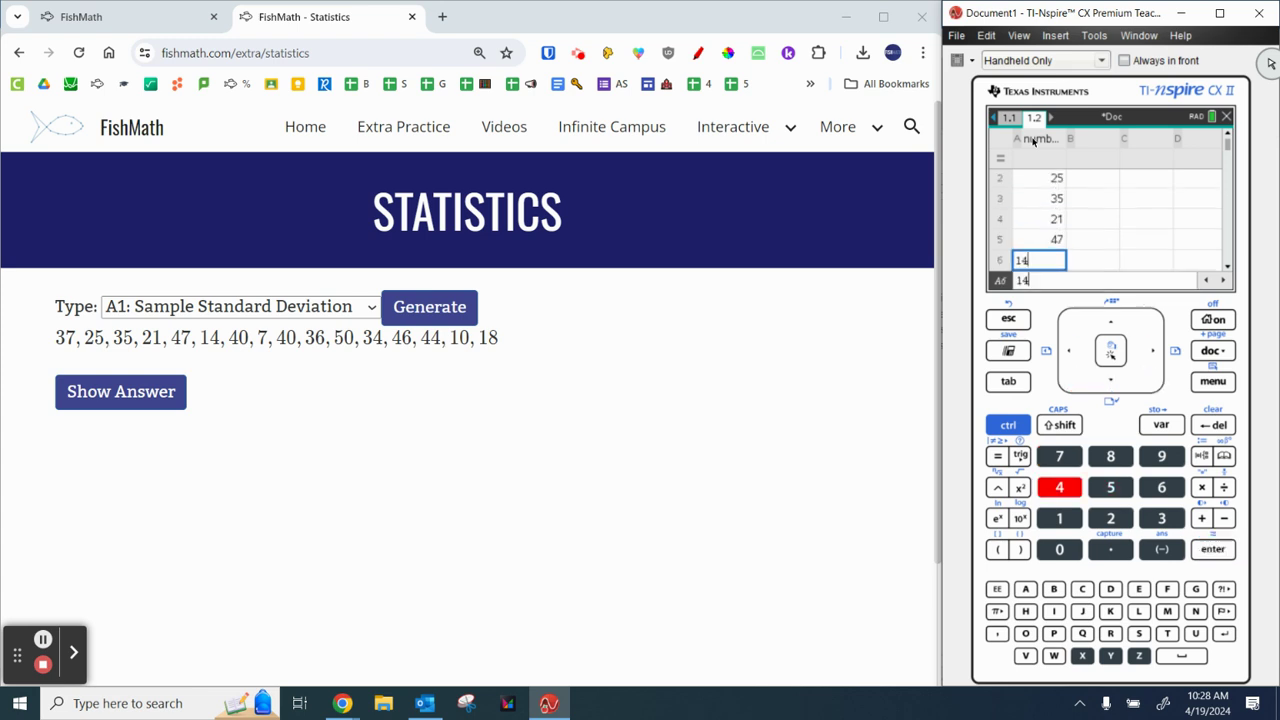
{"action": "key", "text": "Down"}
{"action": "type", "text": "40"}
{"action": "key", "text": "Return"}
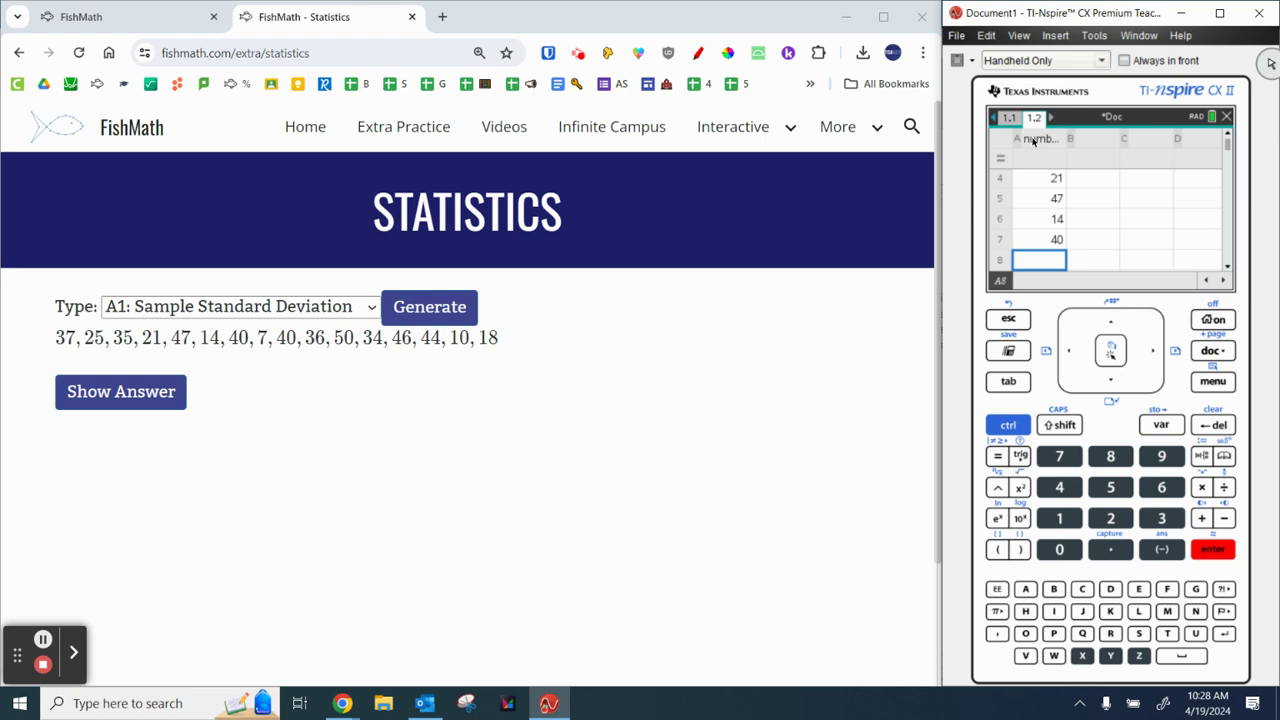
Step: Enter 7, 40, 36, 50, 34, 46, 44, 10, 18 in cells A8–A16
{"action": "type", "text": "7"}
{"action": "key", "text": "Return"}
{"action": "type", "text": "40"}
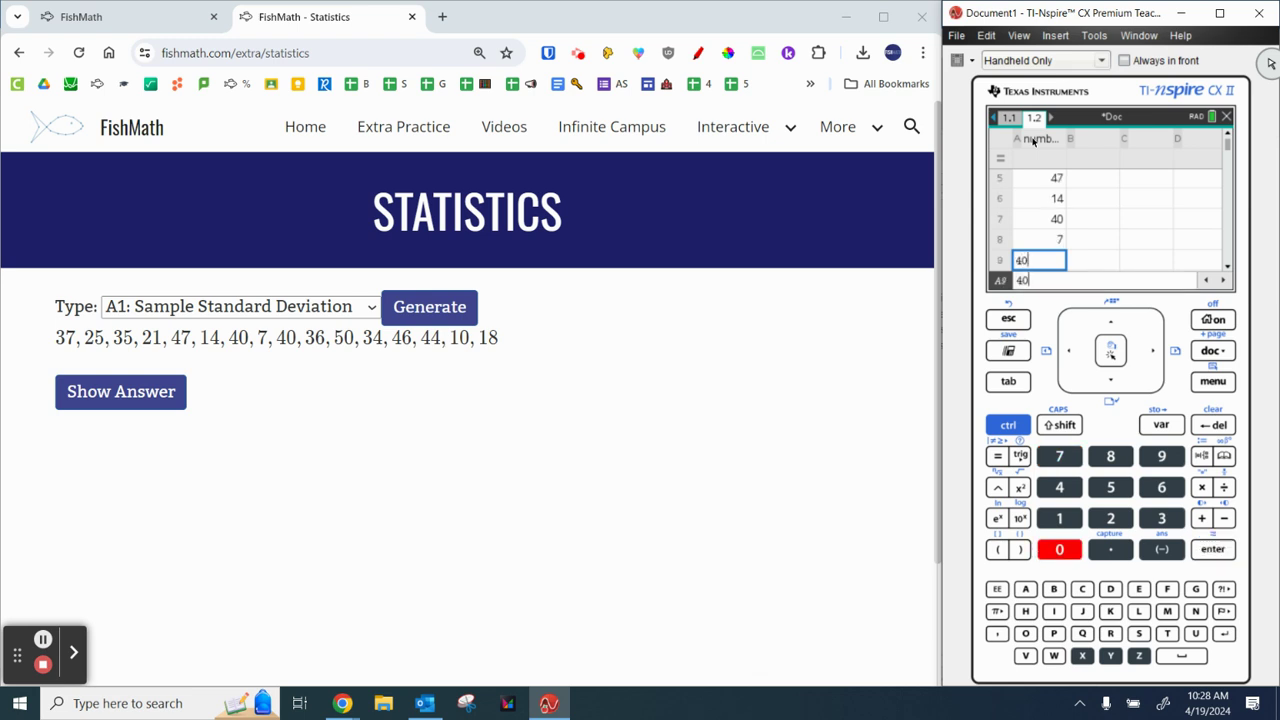
{"action": "key", "text": "Return"}
{"action": "type", "text": "36"}
{"action": "key", "text": "Return"}
{"action": "type", "text": "50"}
{"action": "key", "text": "Return"}
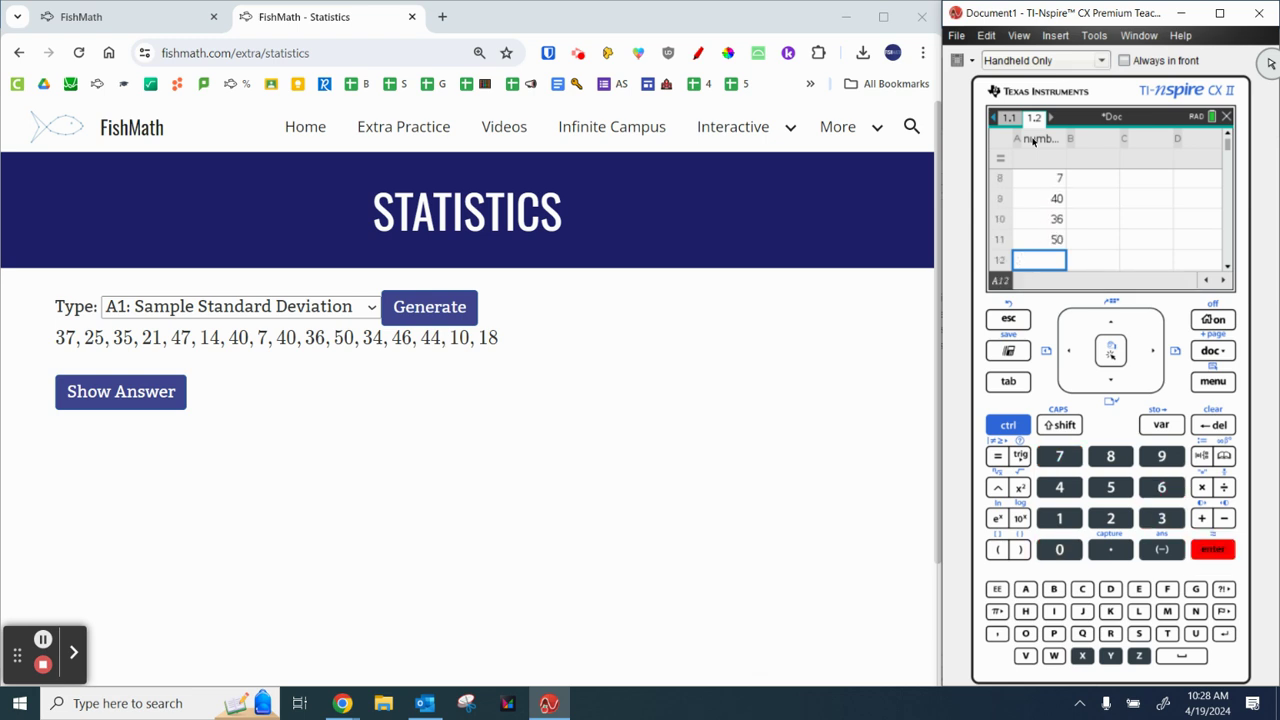
{"action": "type", "text": "34"}
{"action": "key", "text": "Return"}
{"action": "type", "text": "46"}
{"action": "key", "text": "Return"}
{"action": "type", "text": "44"}
{"action": "key", "text": "Return"}
{"action": "type", "text": "10"}
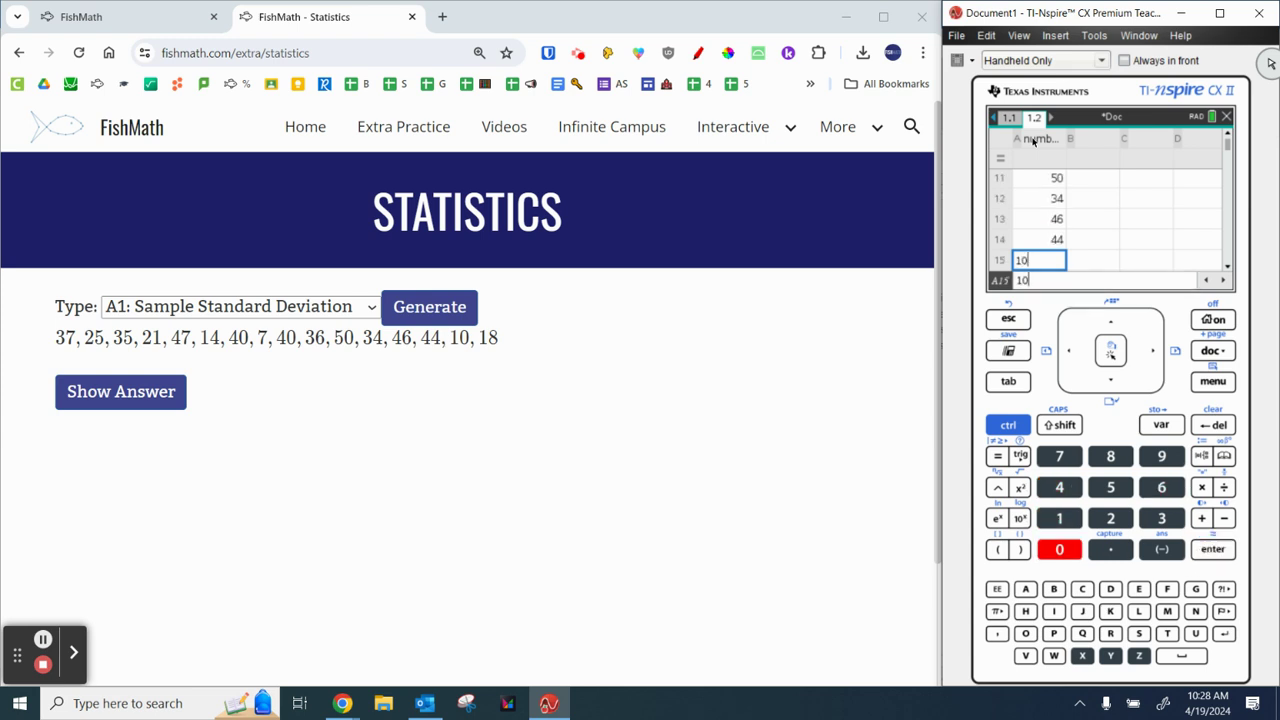
{"action": "key", "text": "Return"}
{"action": "type", "text": "18"}
{"action": "key", "text": "Return"}
Step: Select cell B1 and start a stat calculation, cancelling the accidentally chosen regression
{"action": "left_click", "coordinate": [1029, 156]}
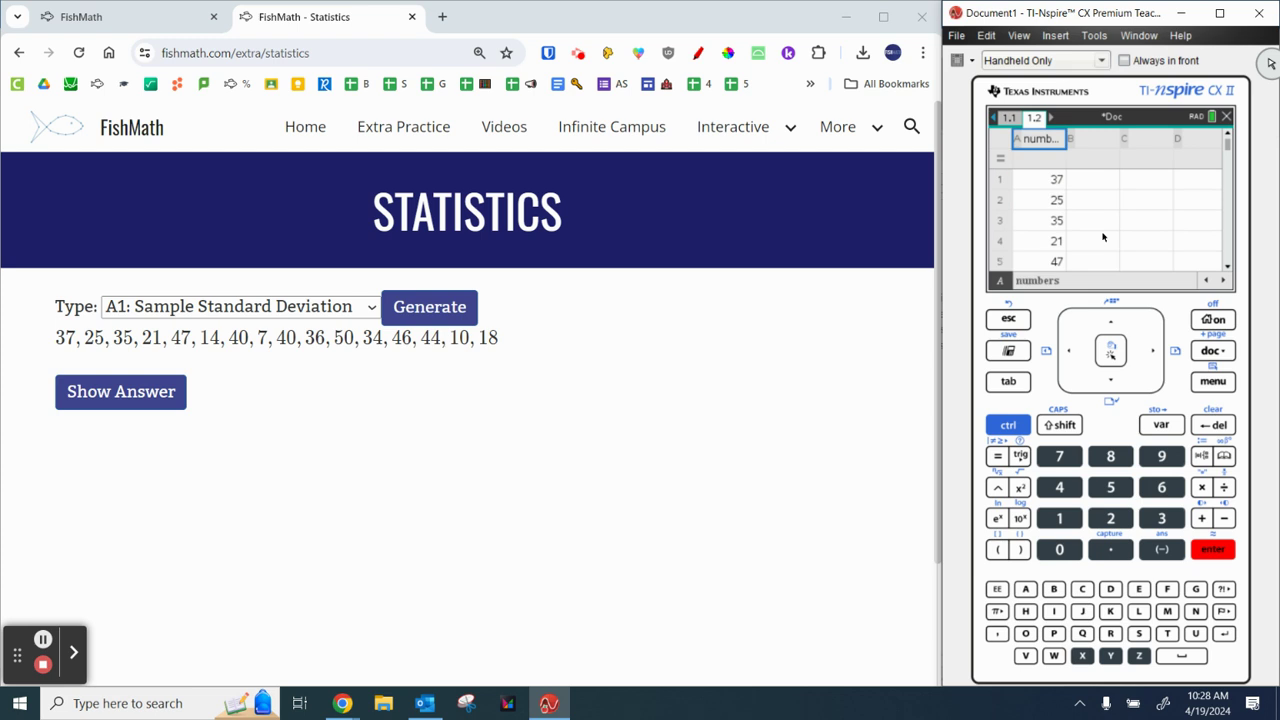
{"action": "left_click", "coordinate": [1093, 179]}
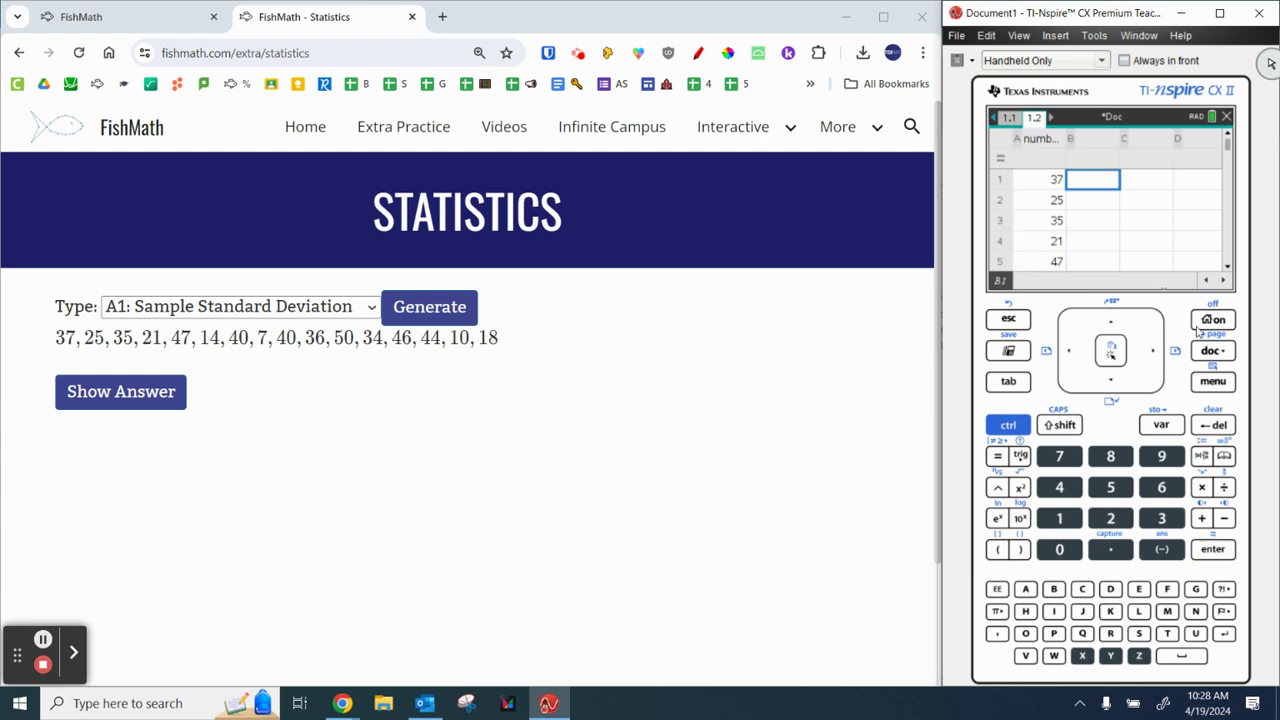
{"action": "left_click", "coordinate": [1212, 381]}
{"action": "left_click", "coordinate": [1048, 162]}
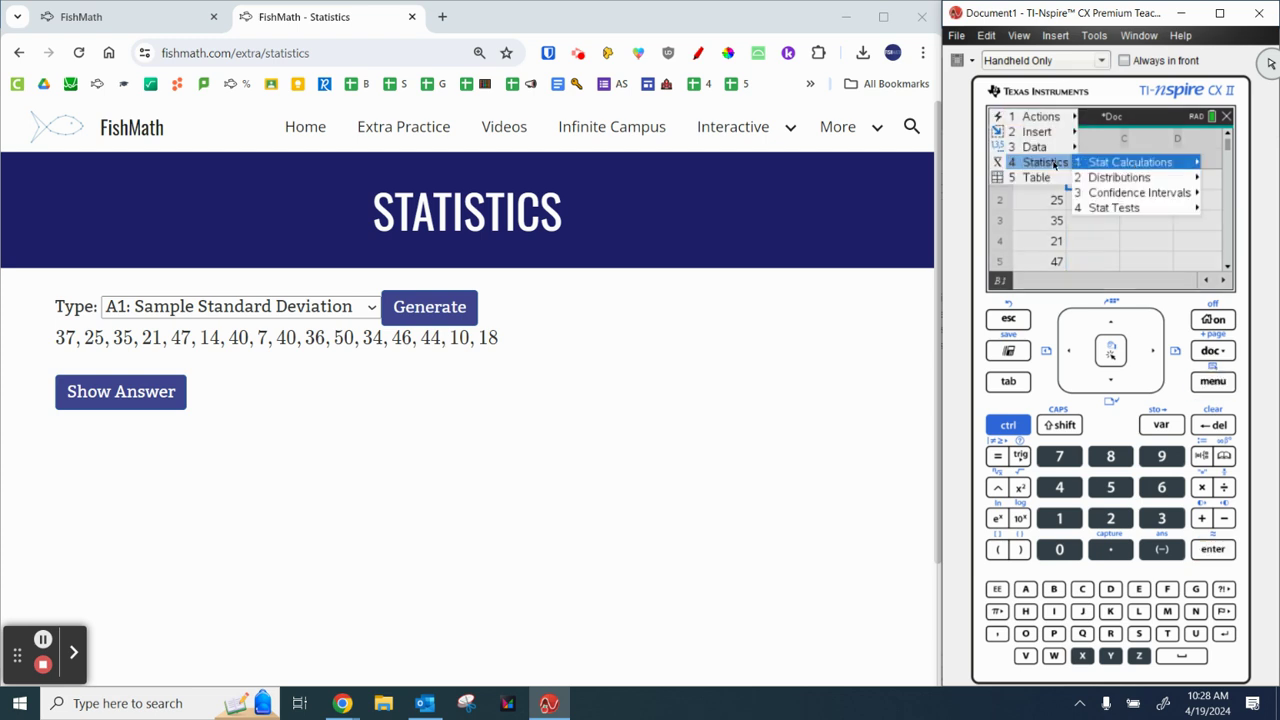
{"action": "left_click", "coordinate": [1135, 170]}
{"action": "key", "text": "3"}
{"action": "left_click", "coordinate": [1200, 277]}
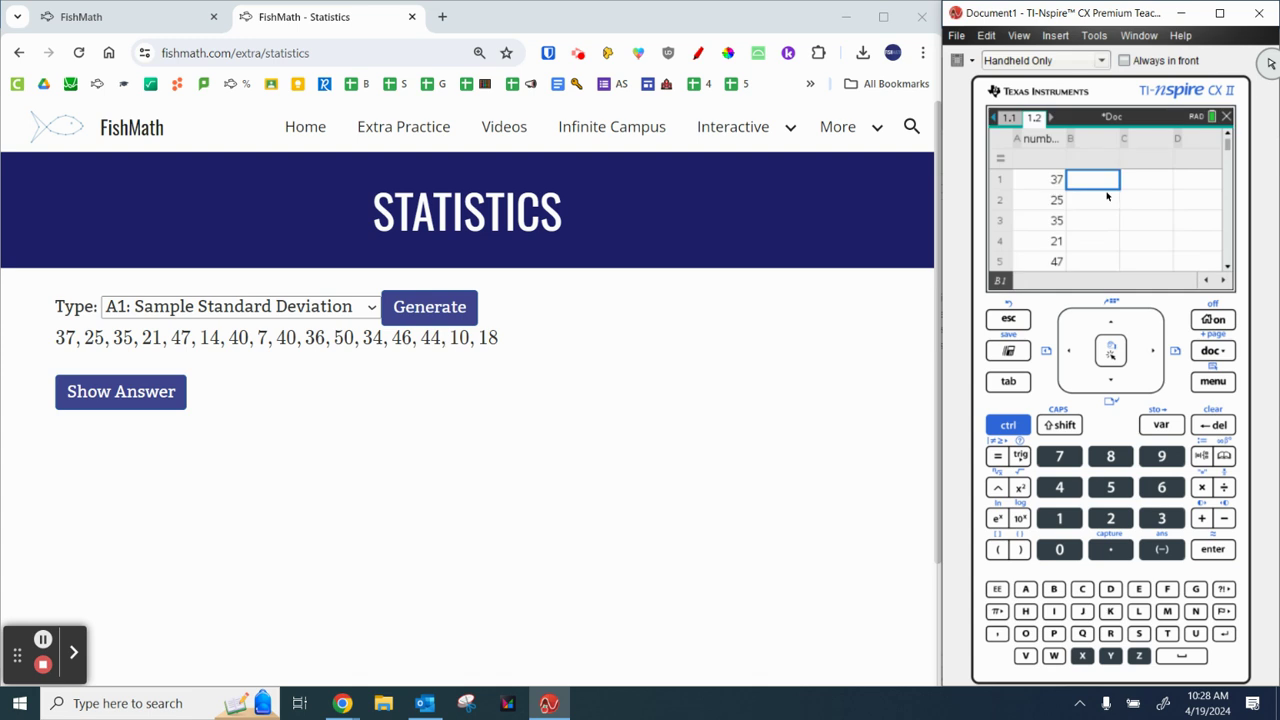
Step: Run One-Variable Statistics on the numbers list and compare sx 13.8227 with FishMath's 13.82
{"action": "left_click", "coordinate": [1212, 381]}
{"action": "left_click", "coordinate": [1070, 163]}
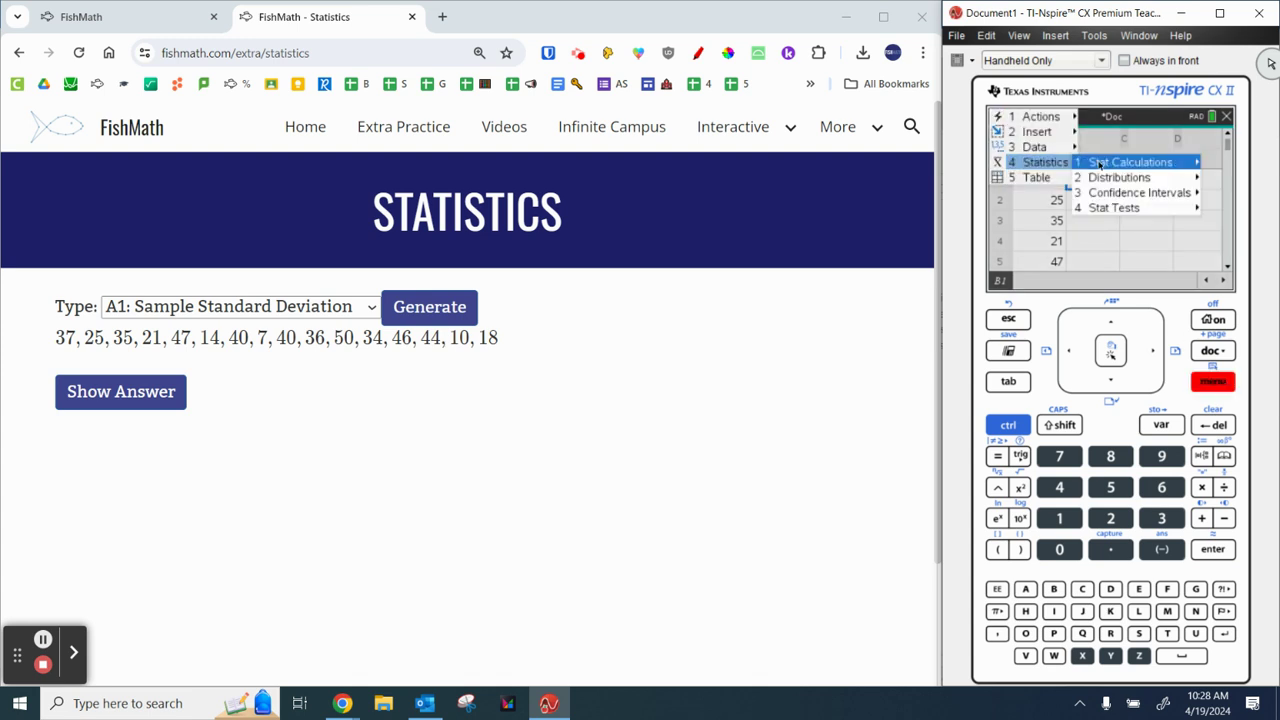
{"action": "left_click", "coordinate": [1106, 166]}
{"action": "left_click", "coordinate": [1073, 132]}
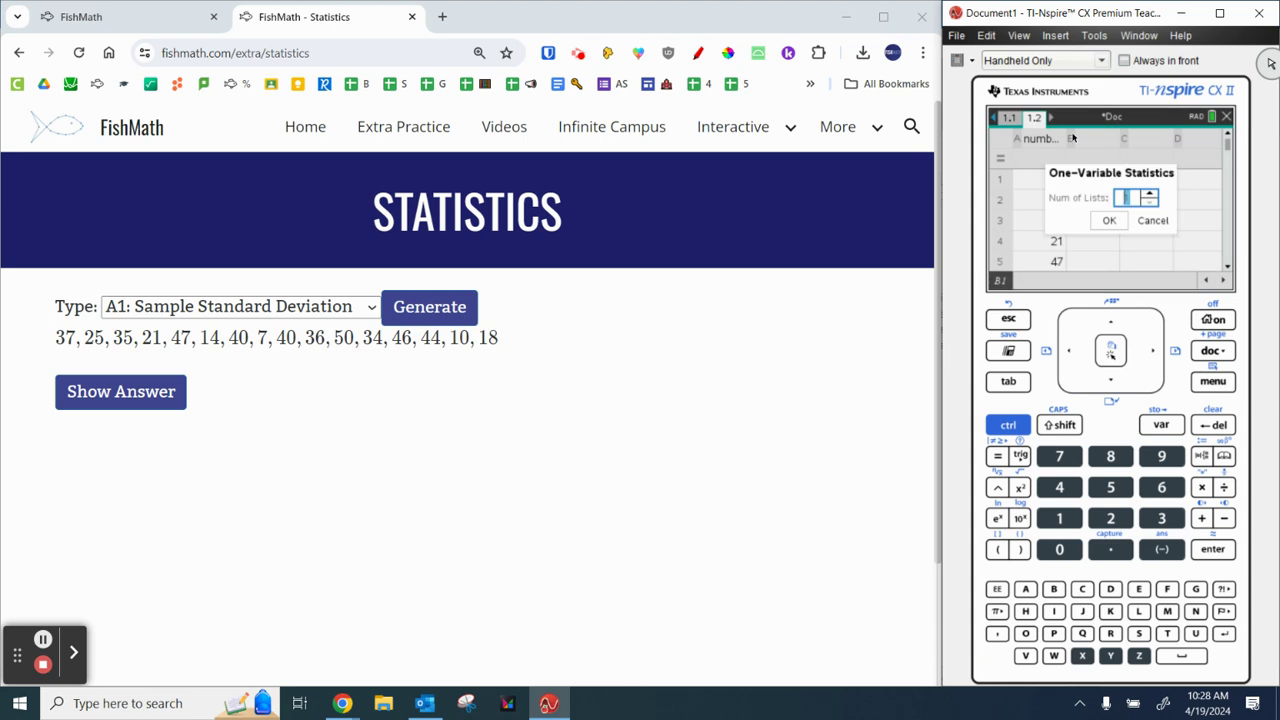
{"action": "left_click", "coordinate": [1118, 222]}
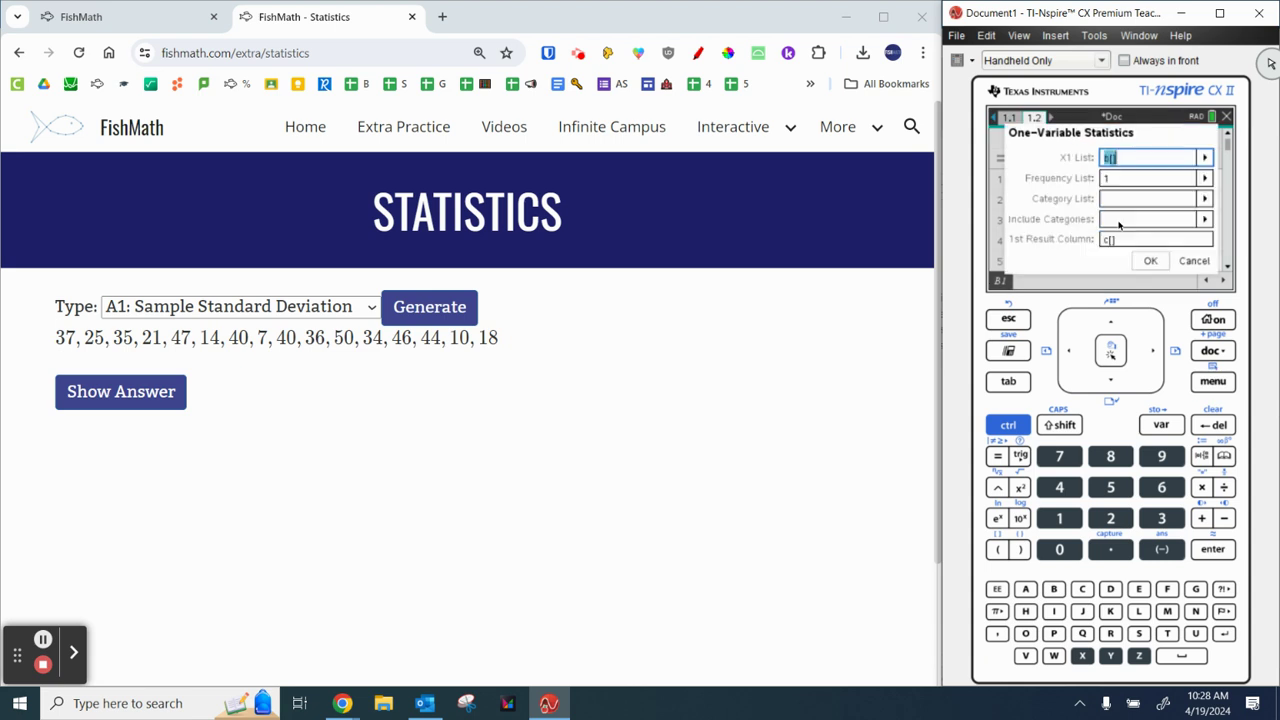
{"action": "left_click", "coordinate": [1205, 160]}
{"action": "left_click", "coordinate": [1155, 190]}
{"action": "left_click", "coordinate": [1150, 262]}
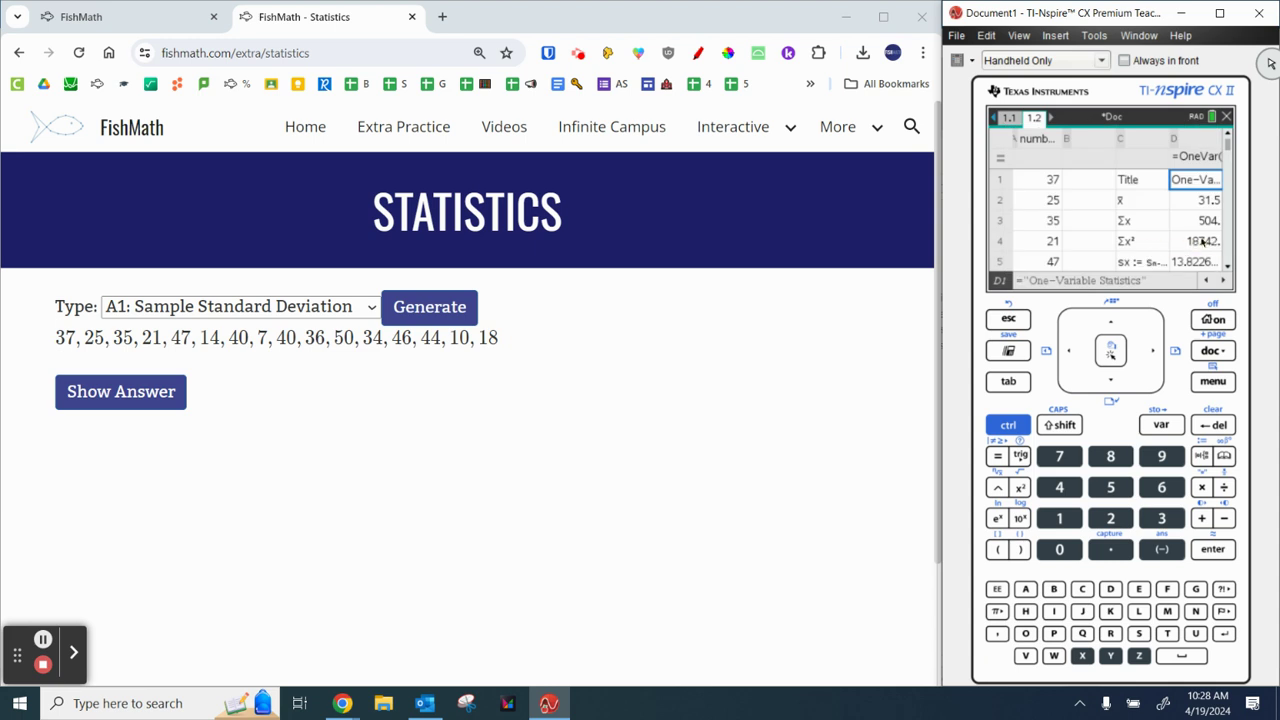
{"action": "left_click", "coordinate": [1187, 264]}
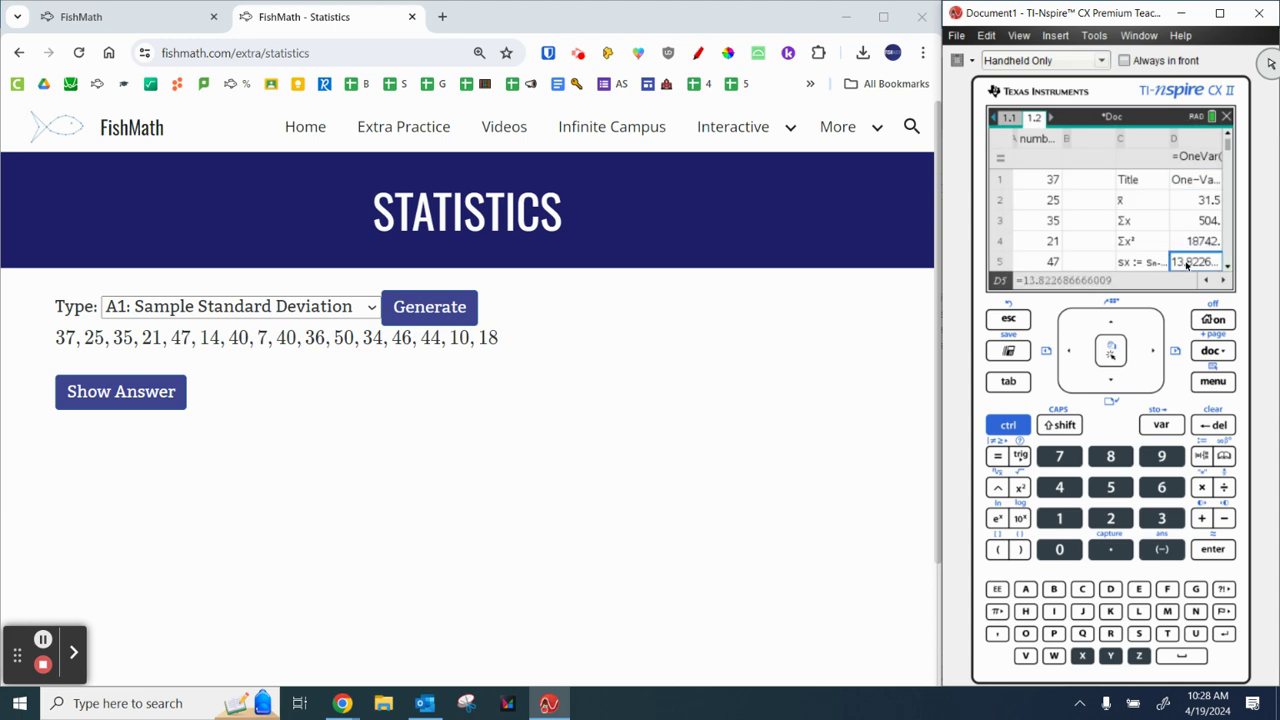
{"action": "left_click", "coordinate": [145, 392]}
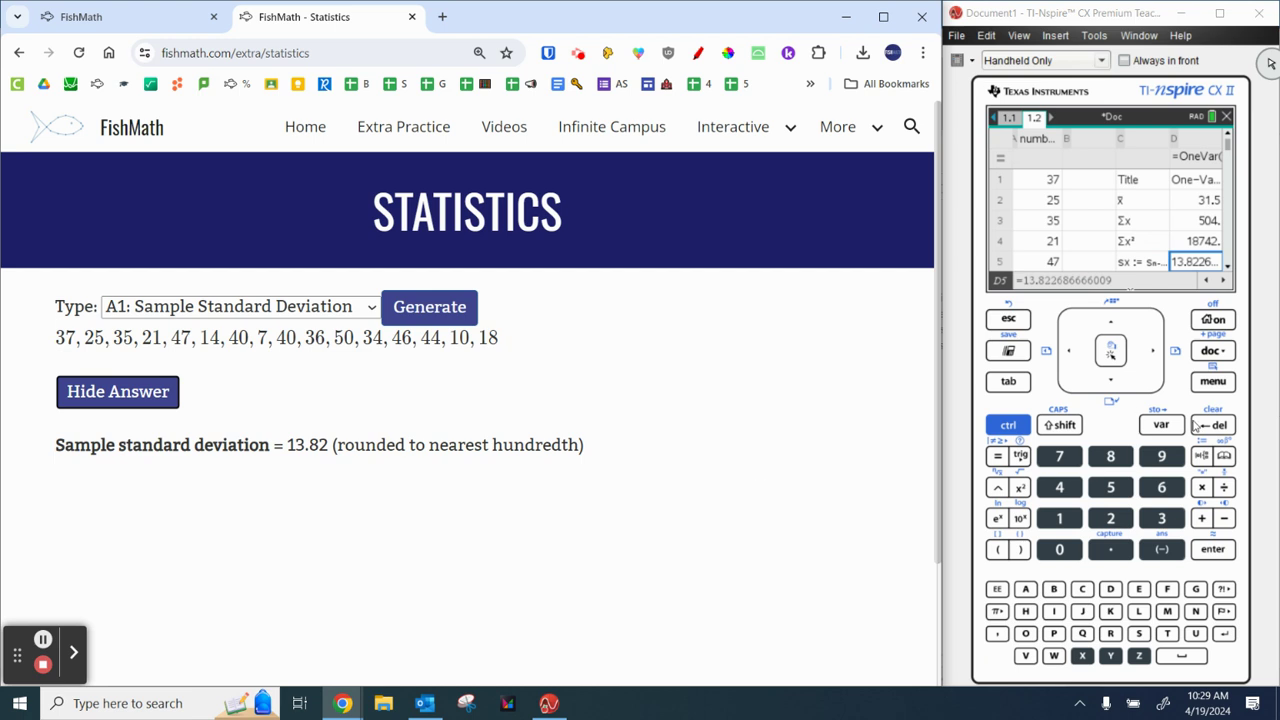
Step: Add a Data & Statistics page and put the numbers variable on the horizontal axis
{"action": "left_click", "coordinate": [1213, 320]}
{"action": "left_click", "coordinate": [1150, 262]}
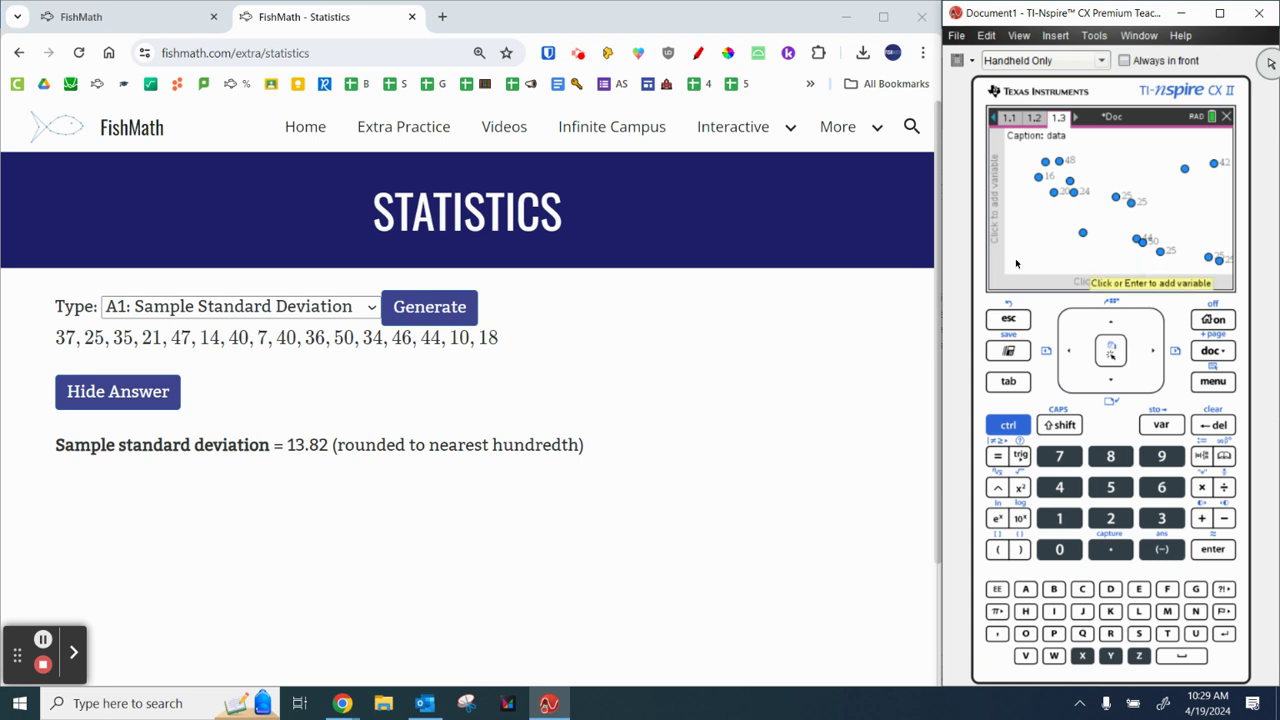
{"action": "left_click", "coordinate": [1222, 322]}
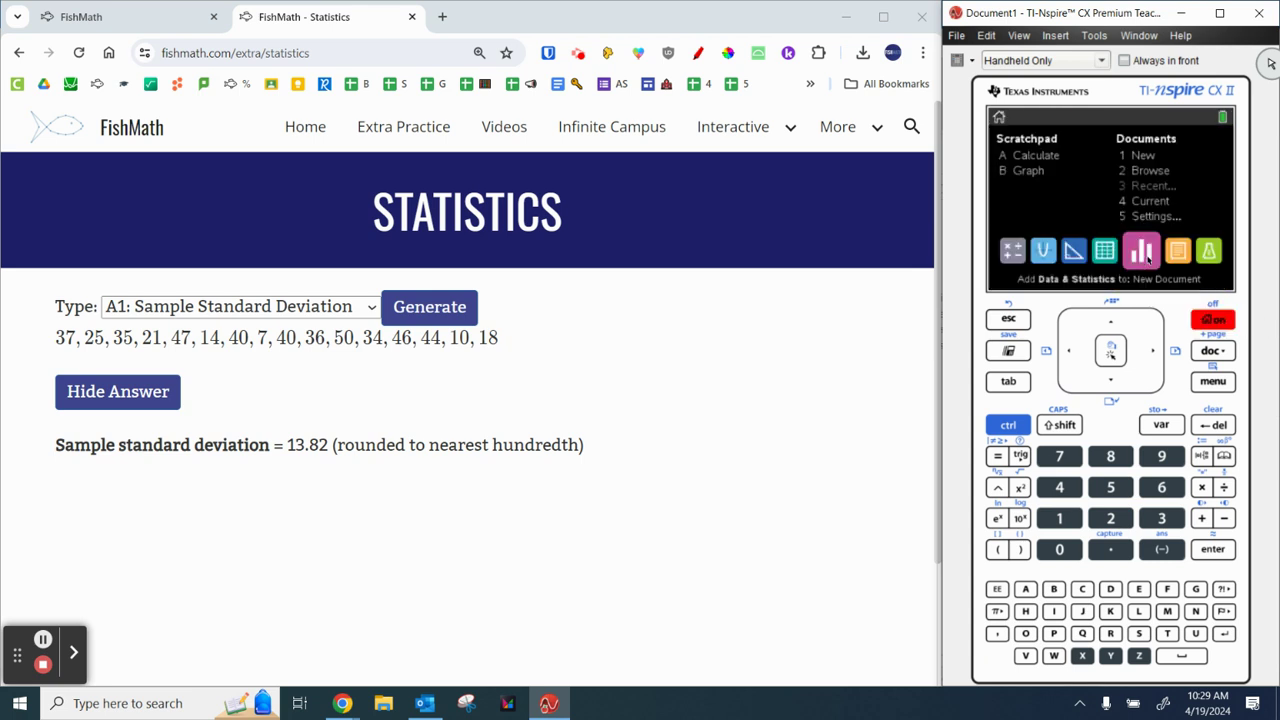
{"action": "left_click", "coordinate": [1140, 259]}
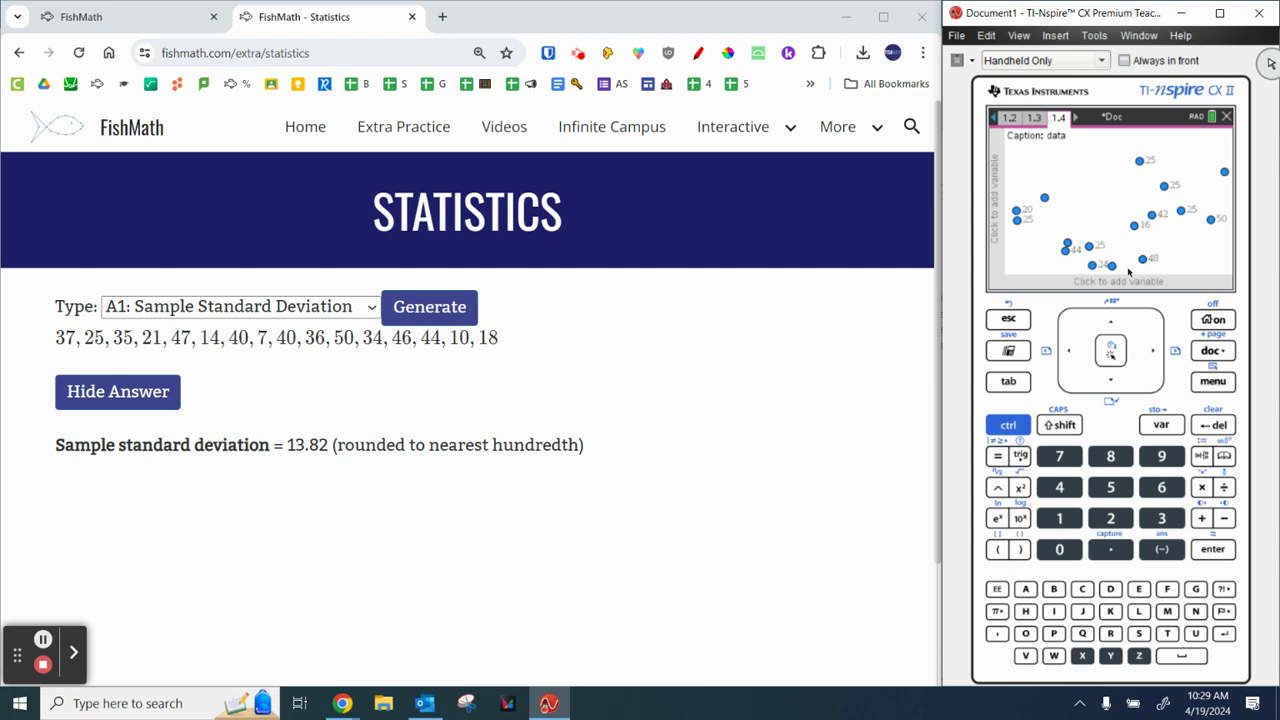
{"action": "left_click", "coordinate": [1118, 281]}
{"action": "left_click", "coordinate": [1127, 253]}
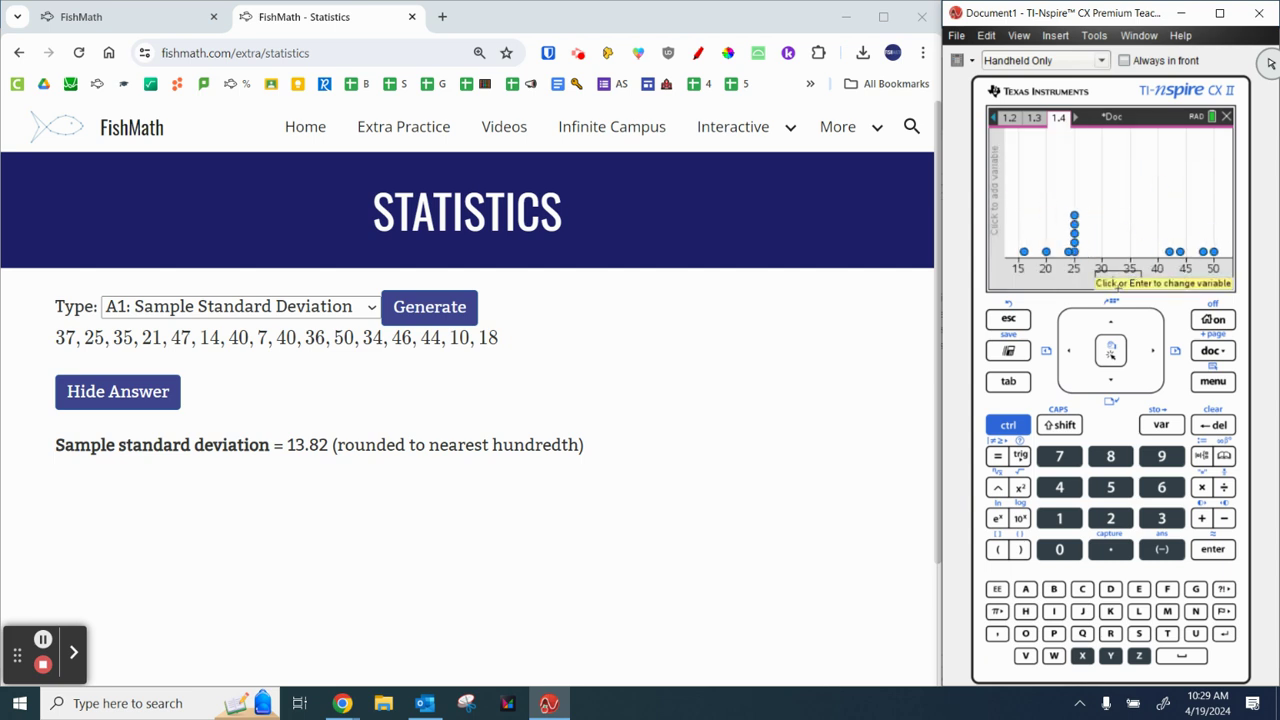
{"action": "left_click", "coordinate": [1117, 282]}
{"action": "left_click", "coordinate": [1168, 279]}
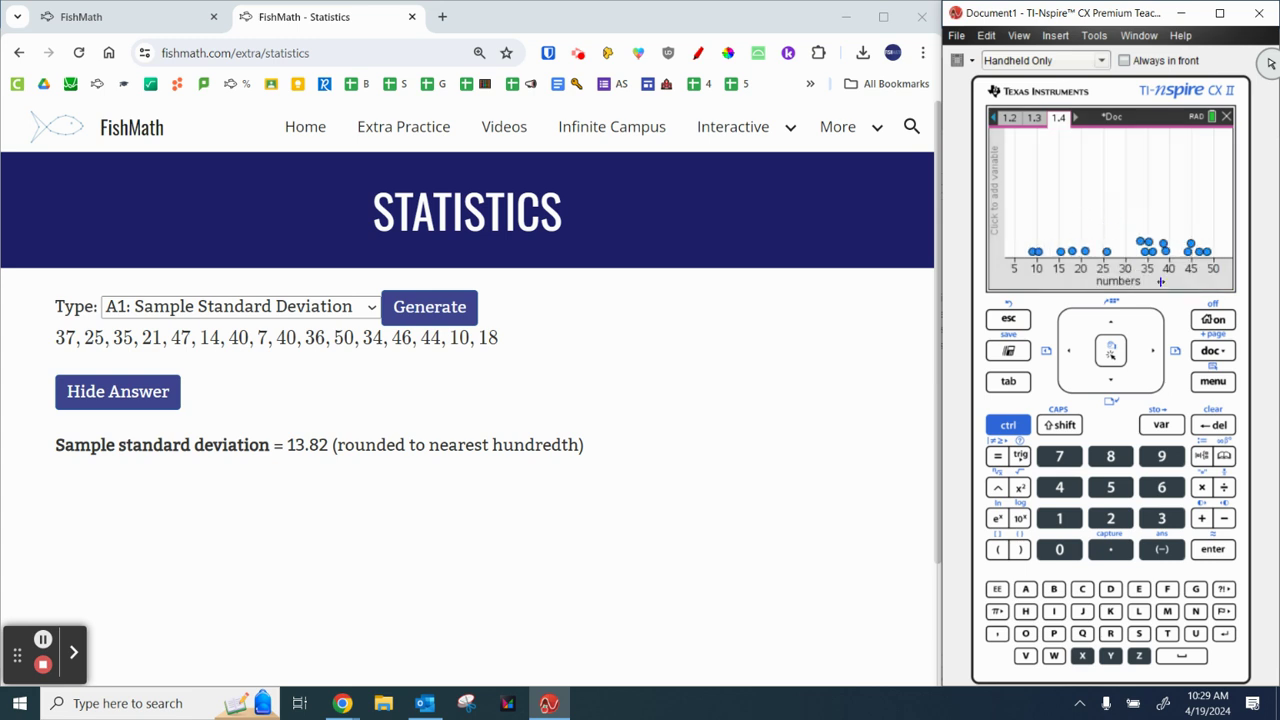
{"action": "left_click", "coordinate": [1211, 388]}
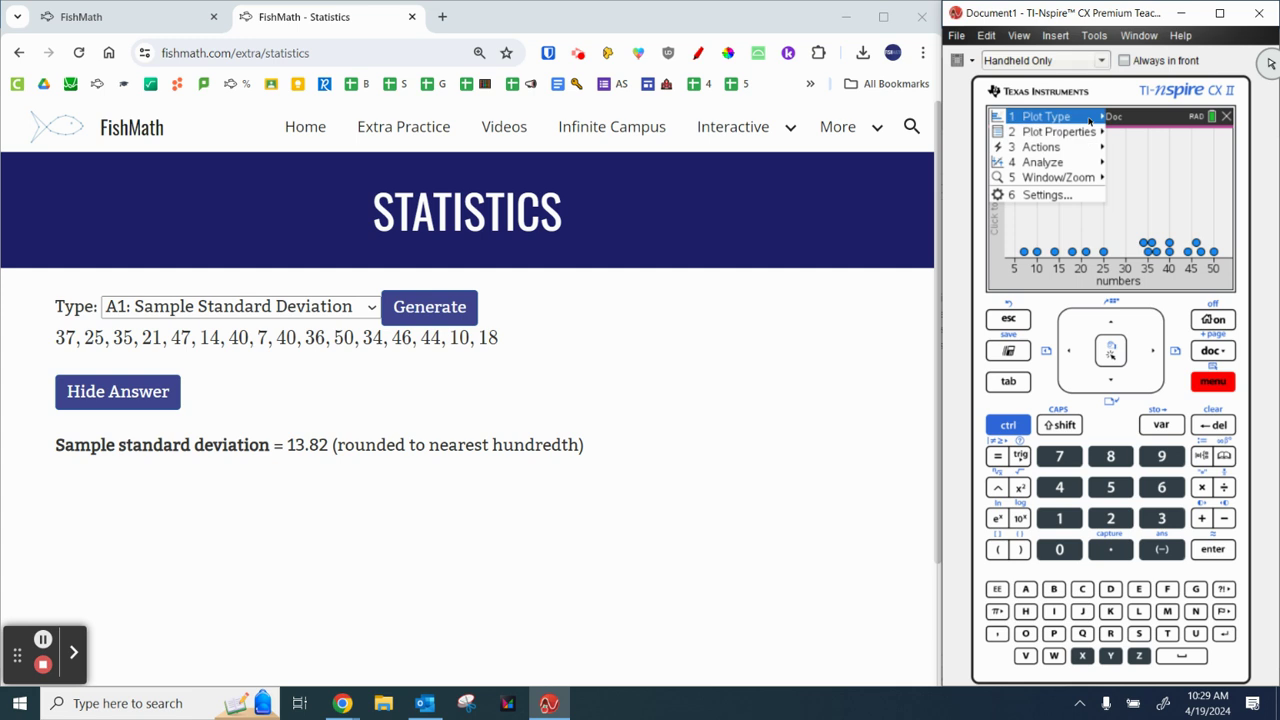
Step: Change the numbers plot type to Box Plot, then to Histogram
{"action": "mouse_move", "coordinate": [1090, 122]}
{"action": "left_click", "coordinate": [1128, 134]}
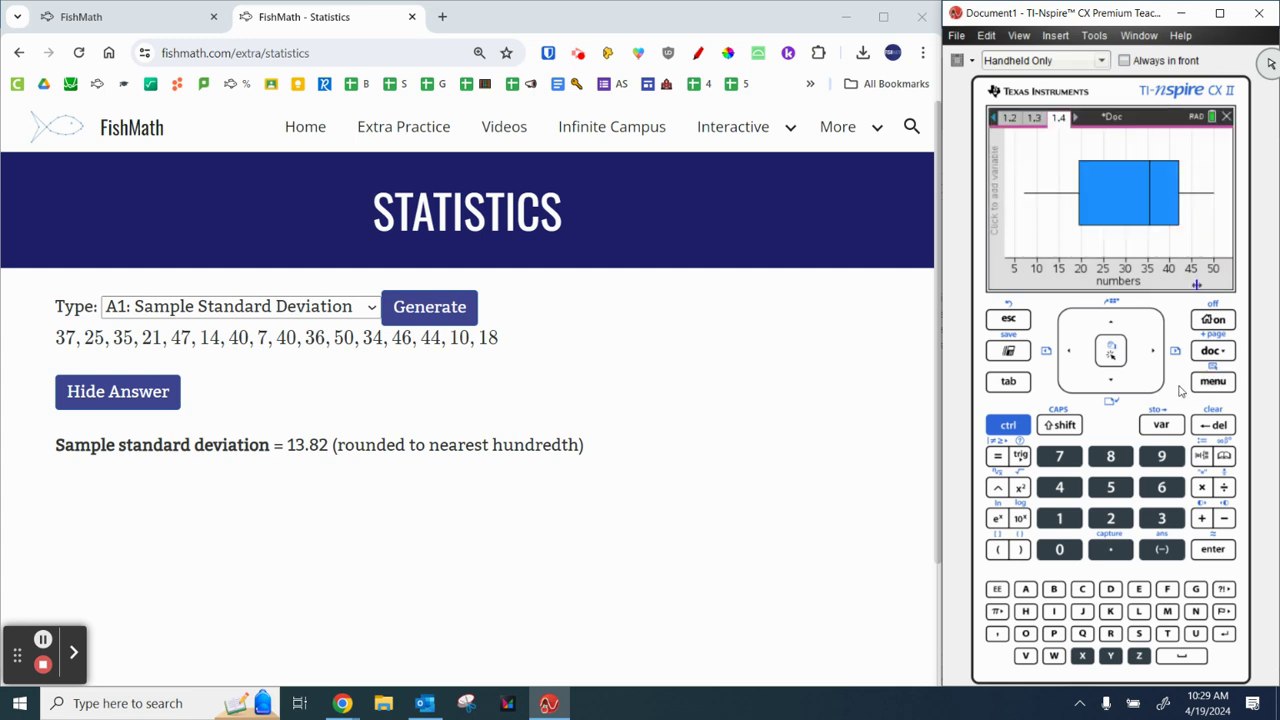
{"action": "left_click", "coordinate": [1210, 384]}
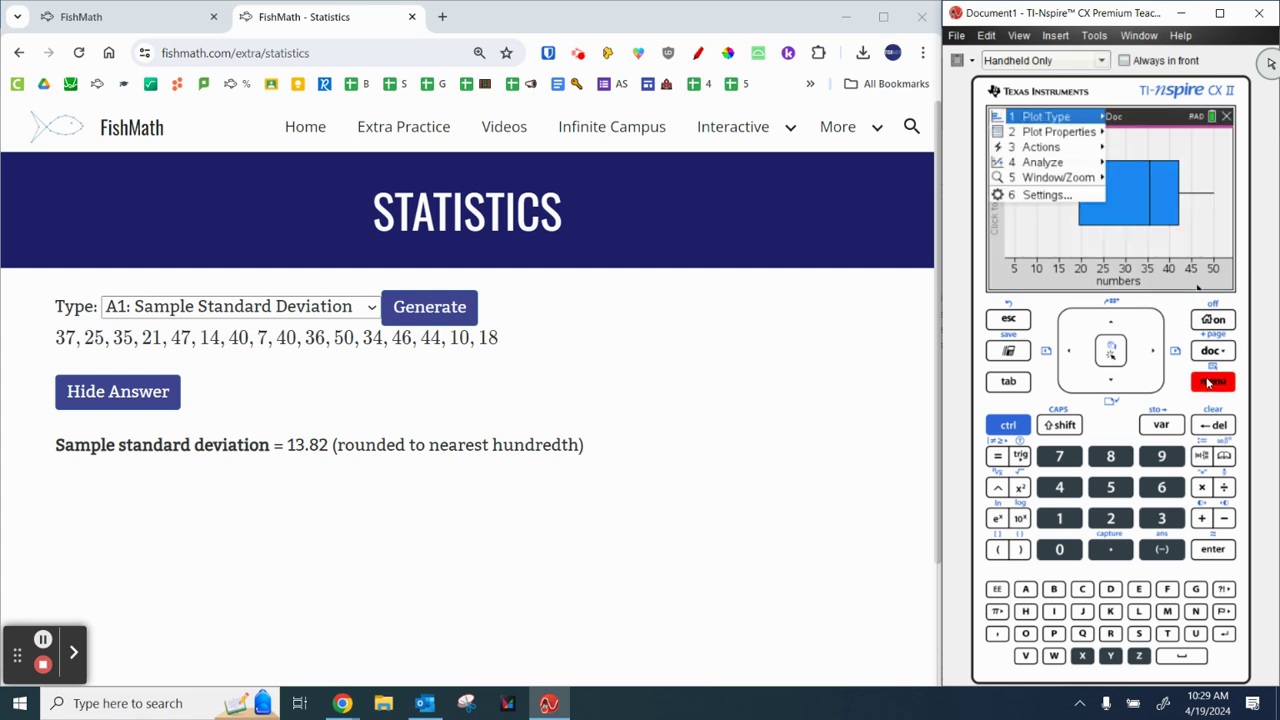
{"action": "mouse_move", "coordinate": [1080, 118]}
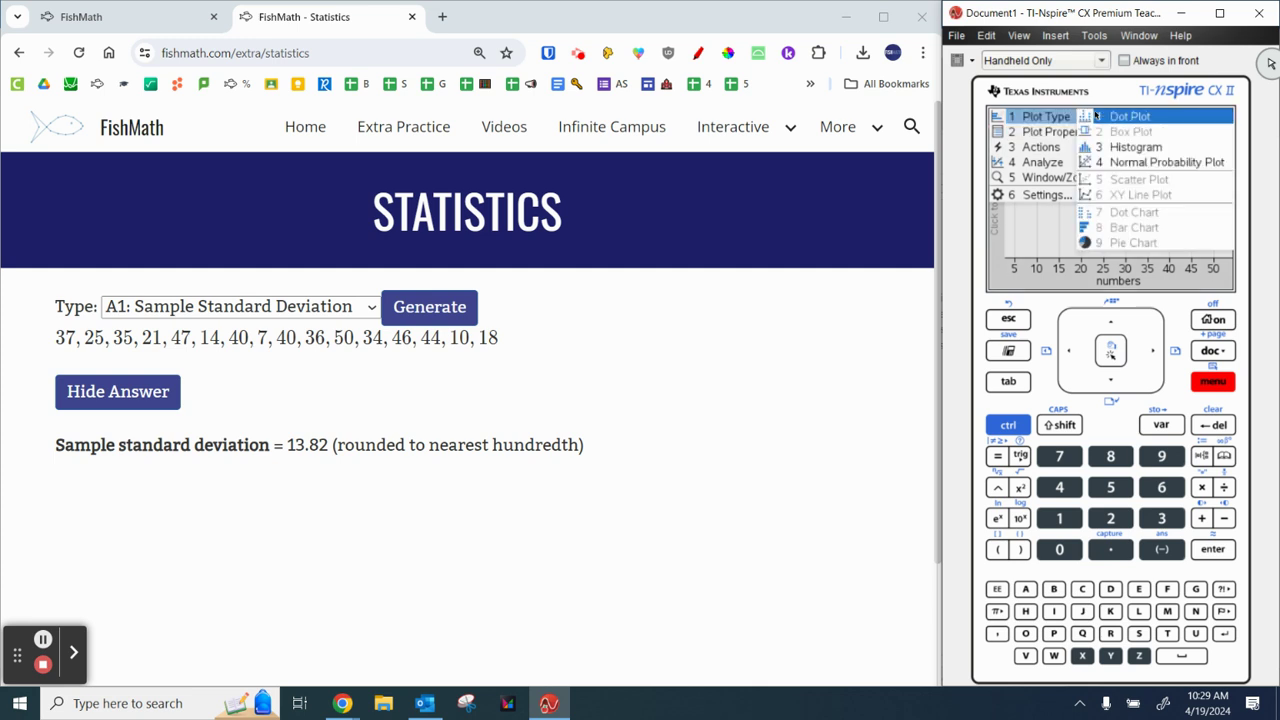
{"action": "left_click", "coordinate": [1128, 147]}
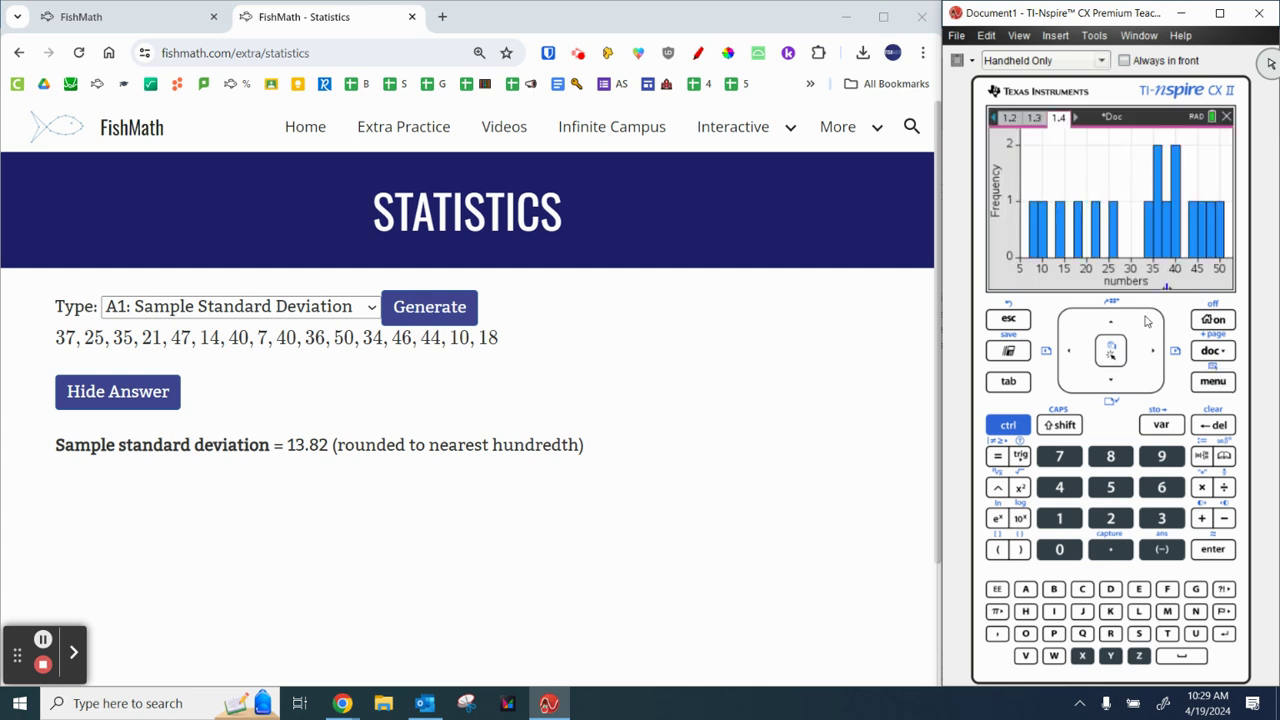